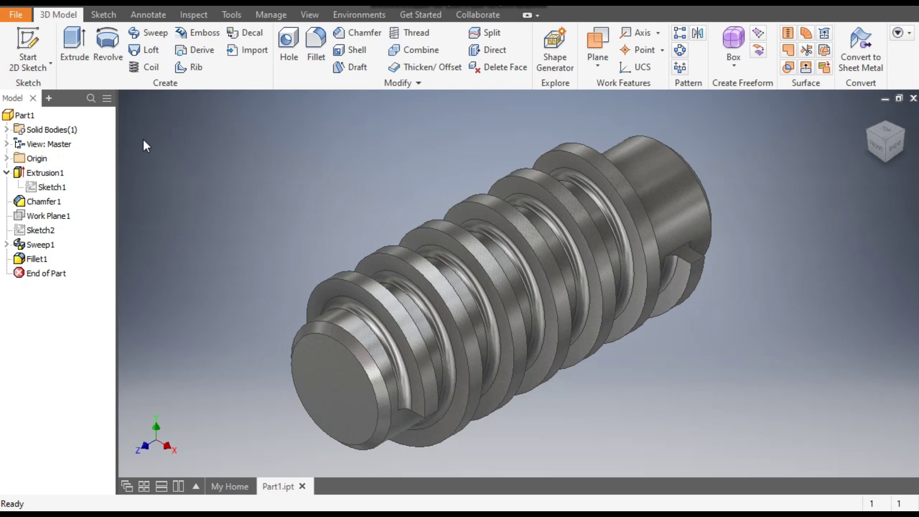
Create a new part from the Metric Standard (mm).ipt template and start a 2D sketch.
key("ctrl+n")
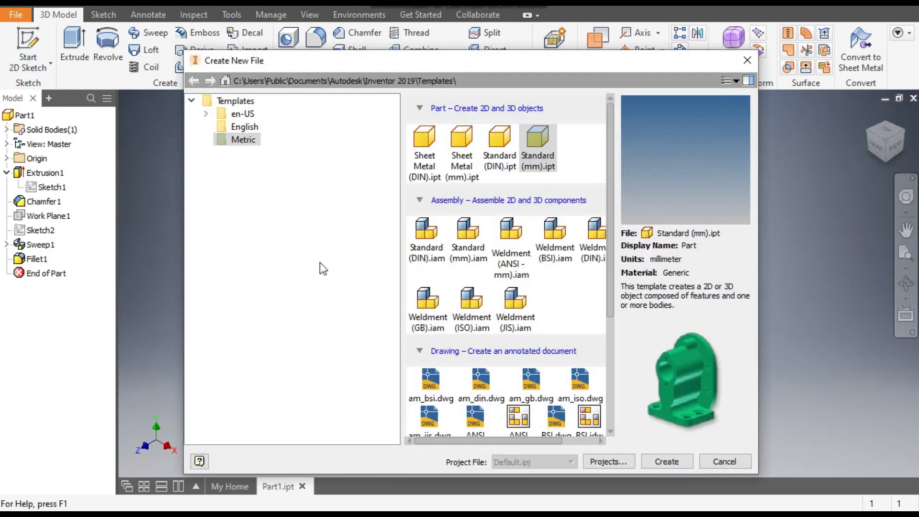
left_click(524, 160)
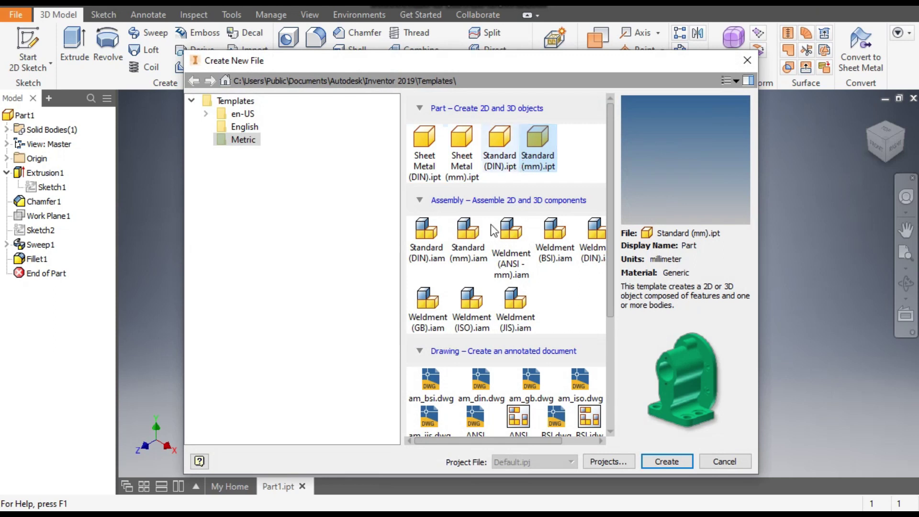
left_click(677, 462)
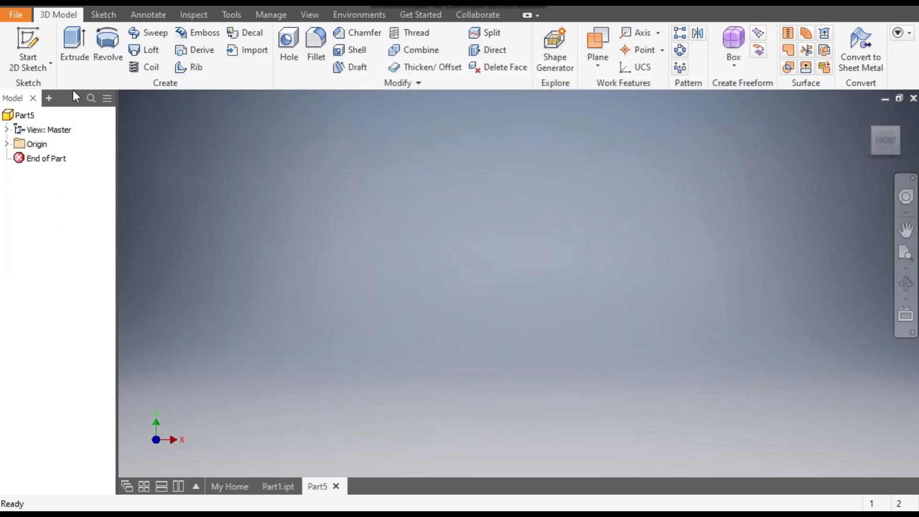
left_click(39, 48)
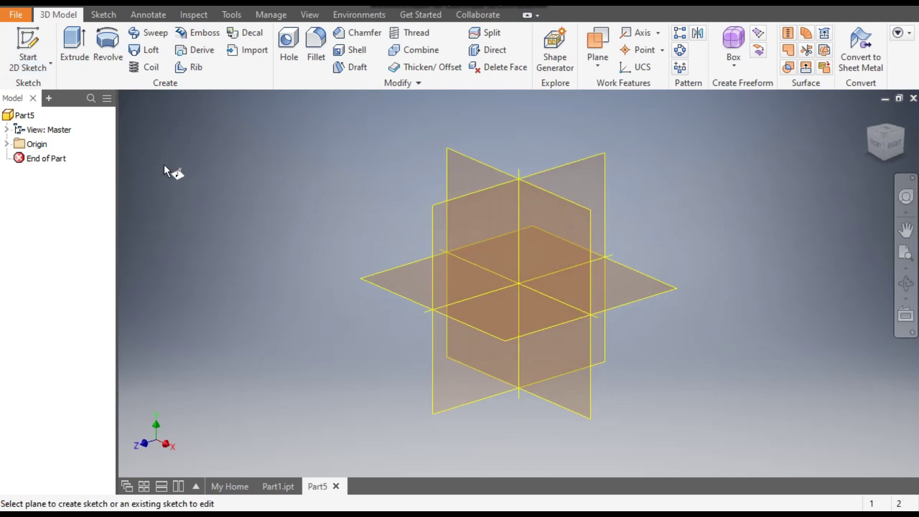
On the XY plane, draw a 30 mm diameter circle at the origin, then finish Sketch1.
left_click(462, 165)
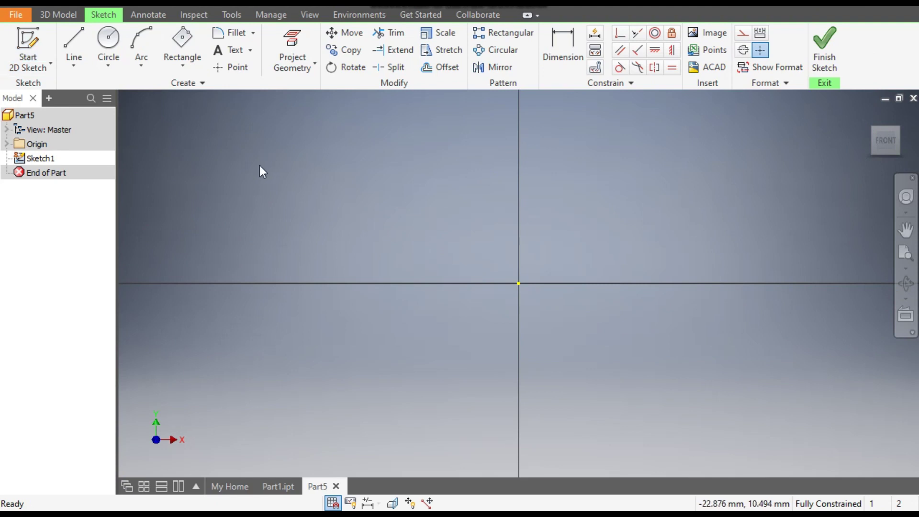
left_click(109, 43)
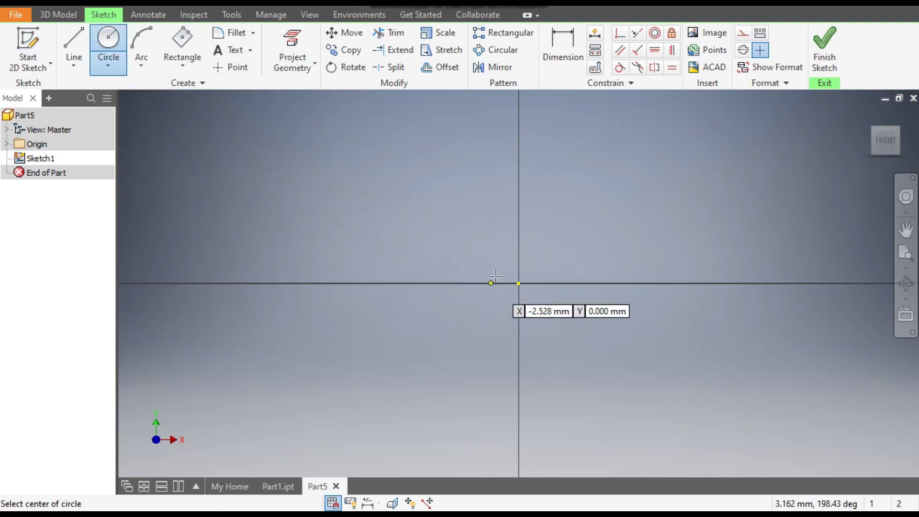
left_click(518, 284)
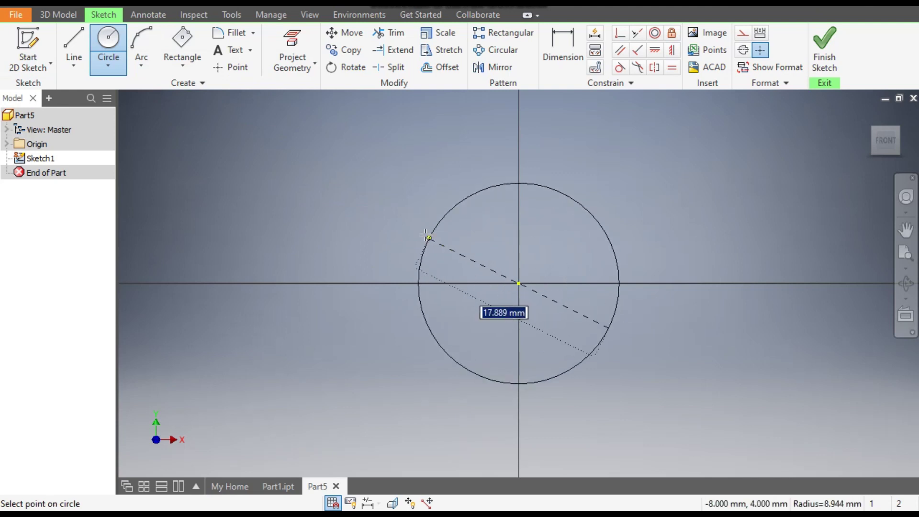
type("30")
key("Return")
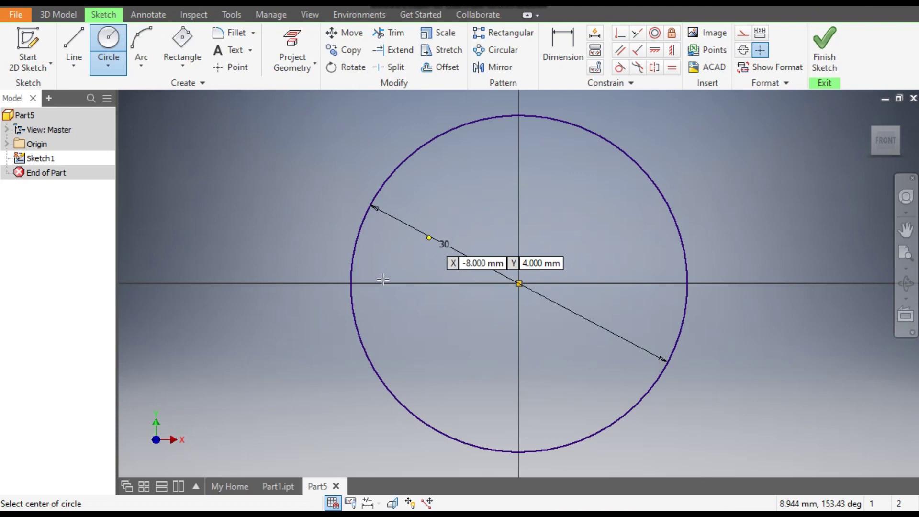
left_click(824, 49)
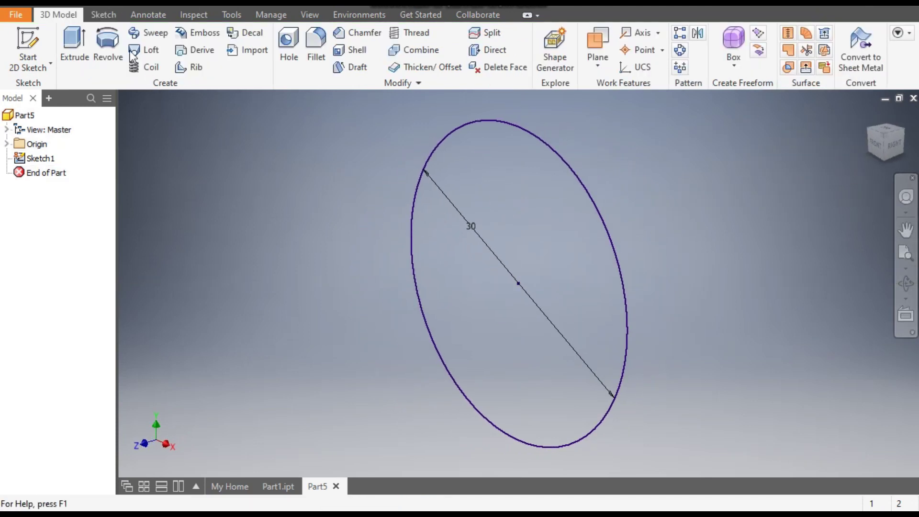
Extrude the circle 100 mm with Symmetric direction to form the cylinder.
left_click(71, 56)
type("100")
scroll(456, 182, "up", 3)
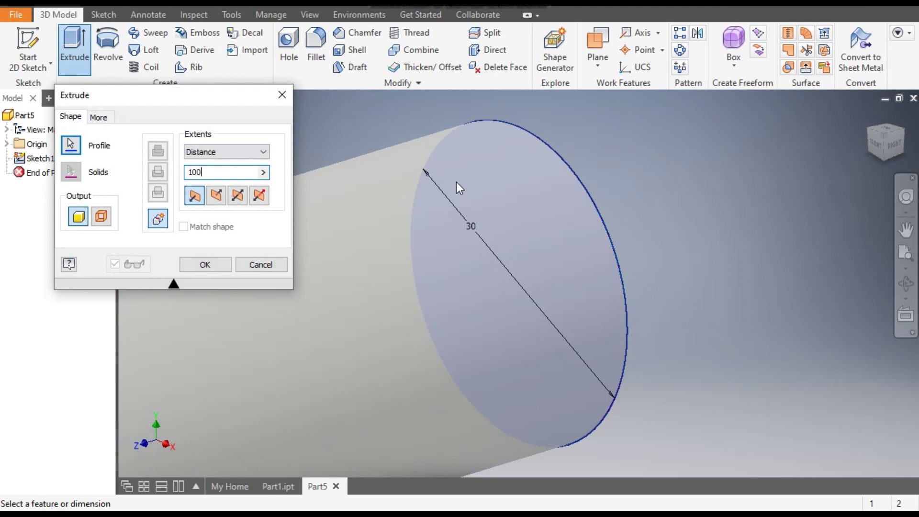
scroll(587, 203, "up", 3)
middle_click_drag(518, 256, 598, 261)
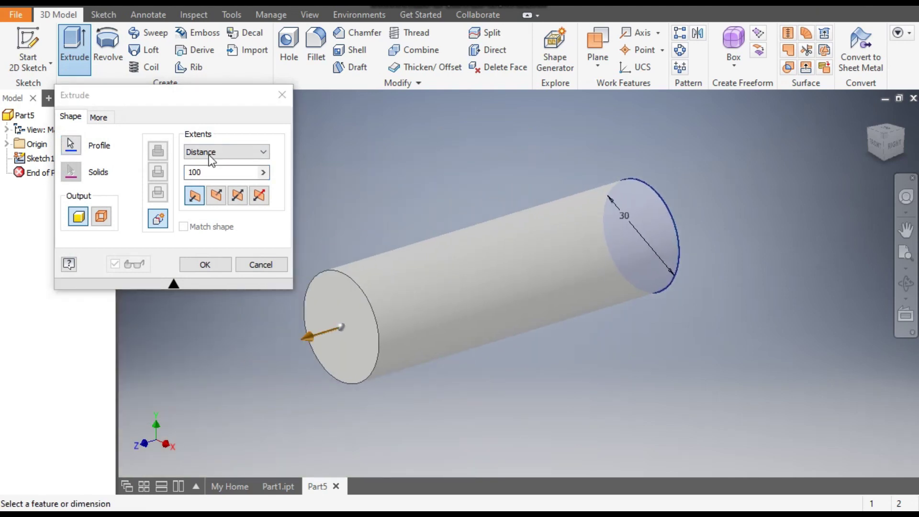
left_click(238, 195)
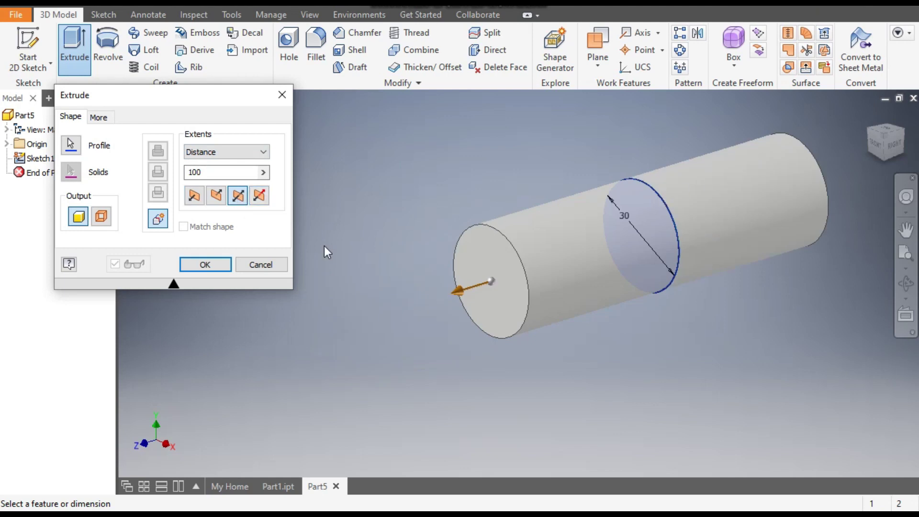
left_click(211, 264)
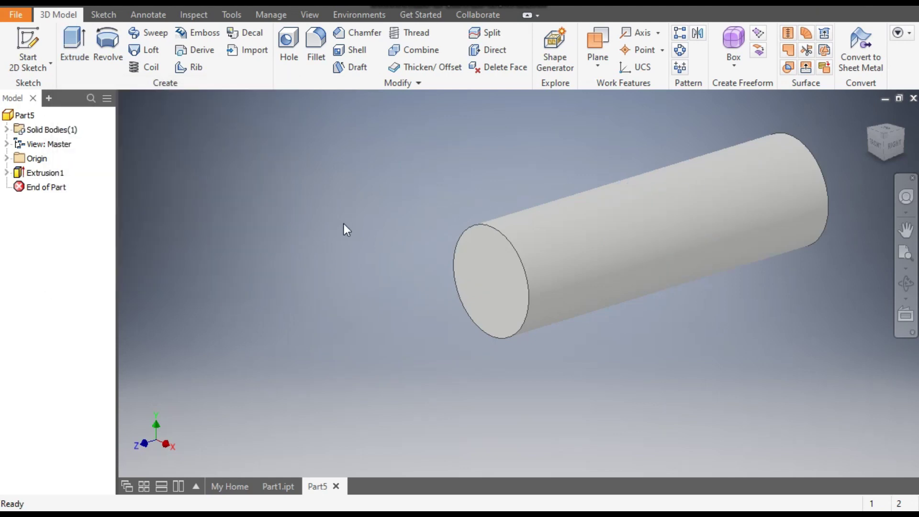
Chamfer the front and far circular end edges of the cylinder at 2 mm.
middle_click_drag(340, 223, 281, 218)
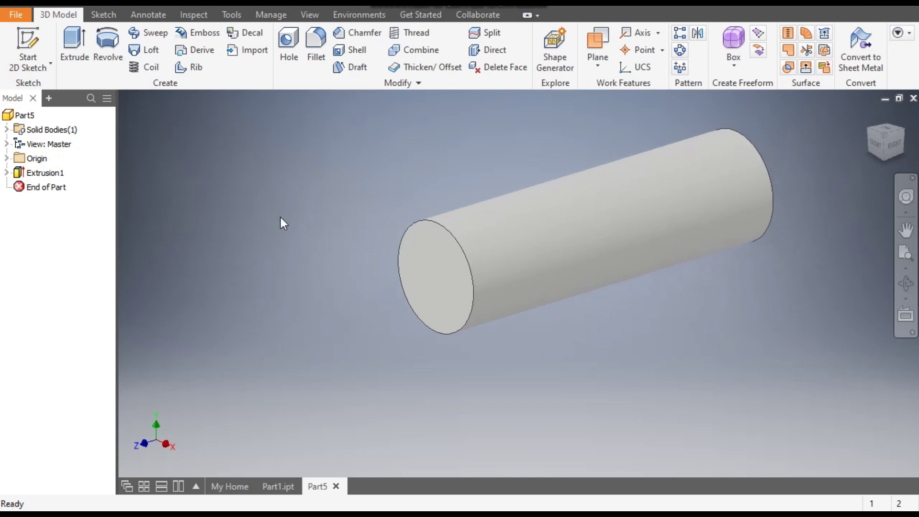
left_click(440, 226)
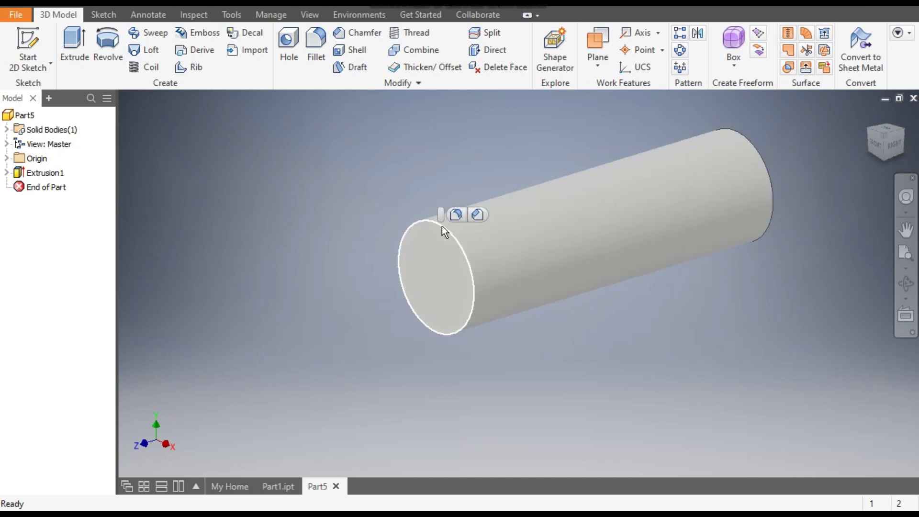
left_click(478, 214)
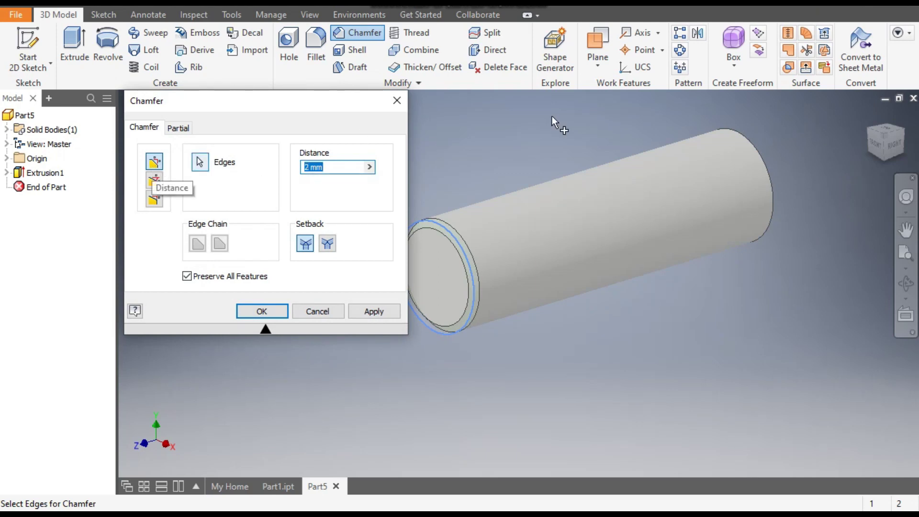
left_click(744, 137)
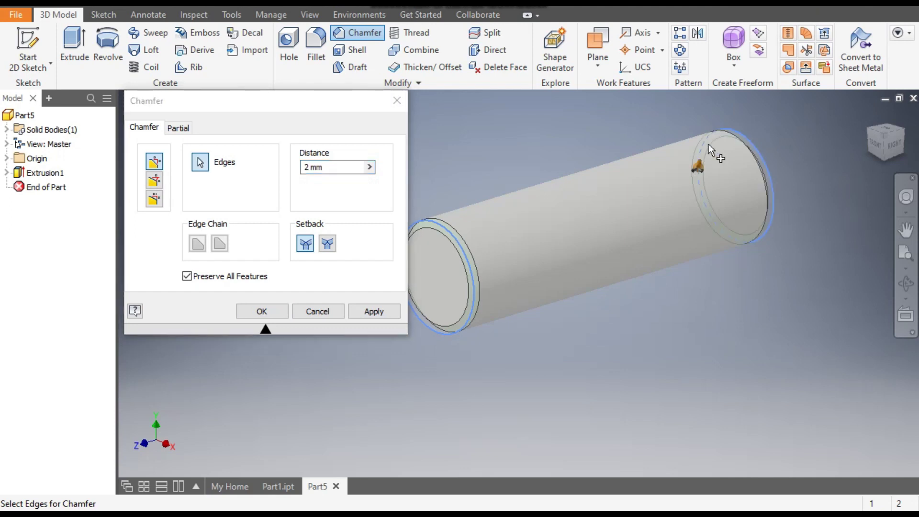
left_click(262, 311)
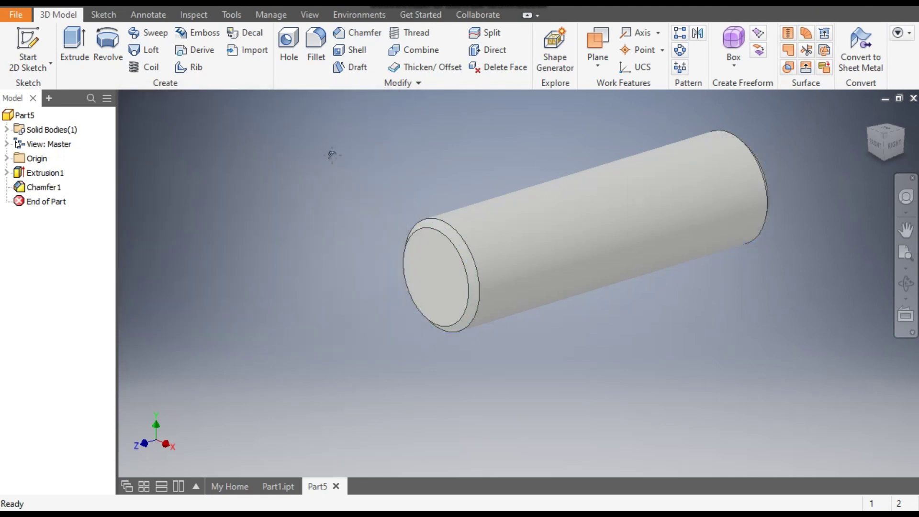
middle_click_drag(332, 154, 341, 178)
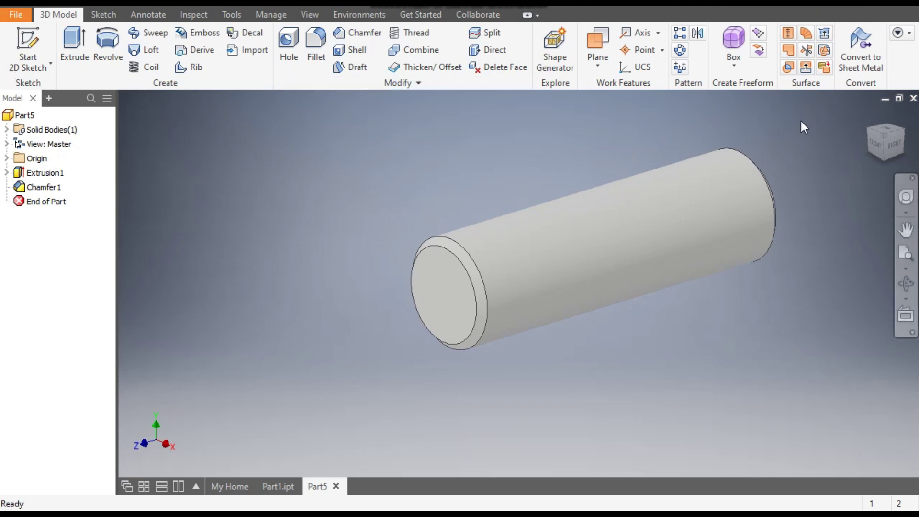
Create an Offset from Plane work plane at -8 mm from the cylinder's front end face.
left_click(598, 64)
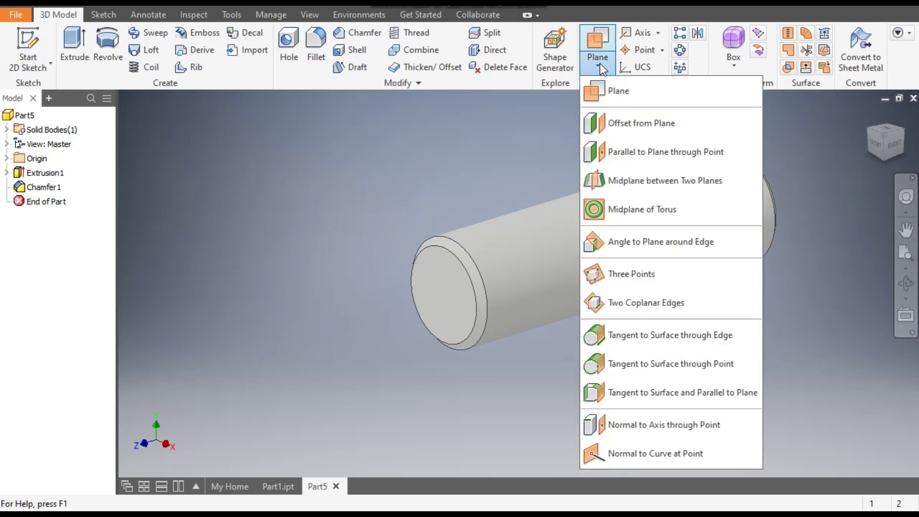
left_click(625, 123)
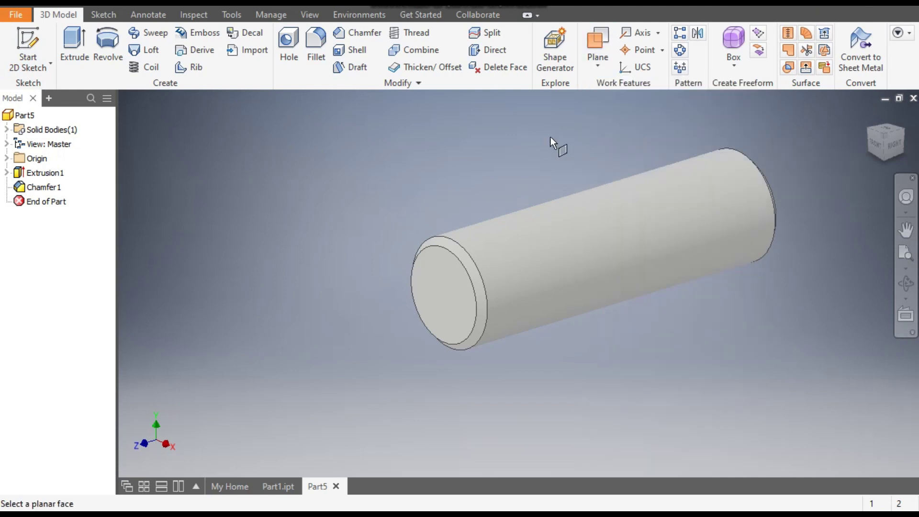
left_click(445, 280)
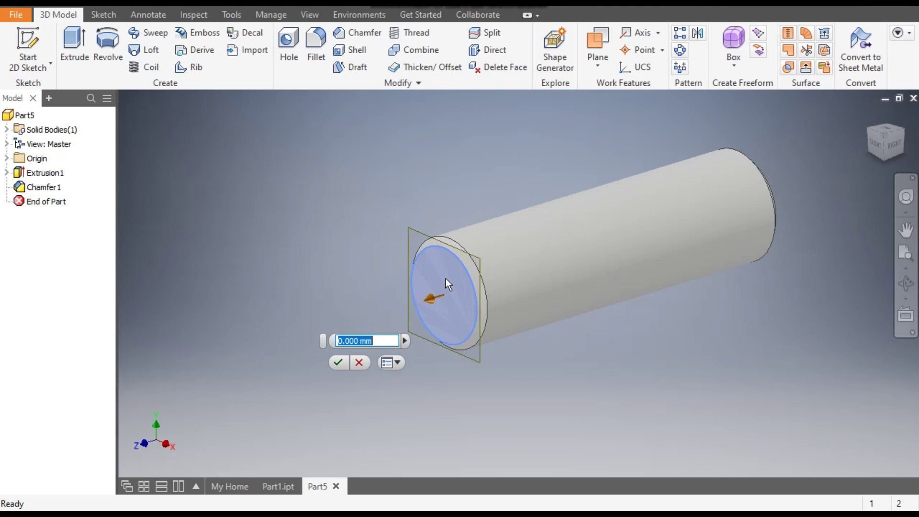
type("-8")
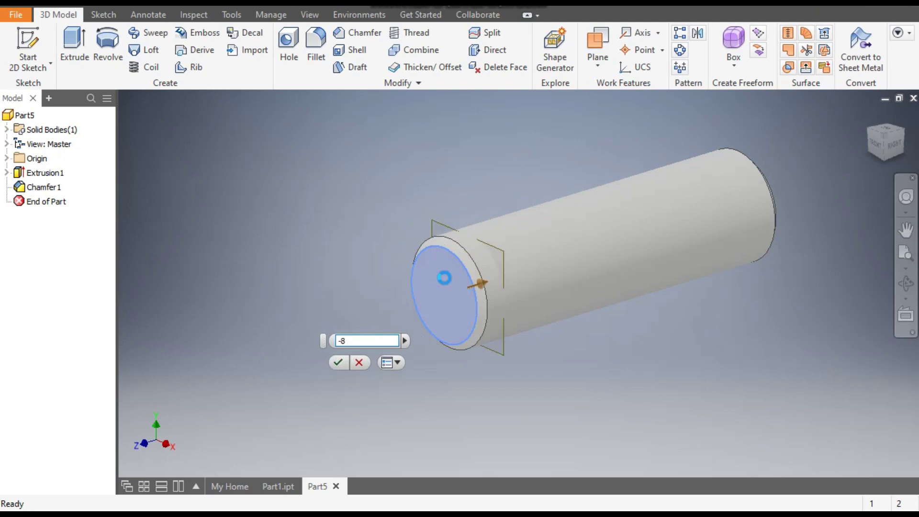
key("Return")
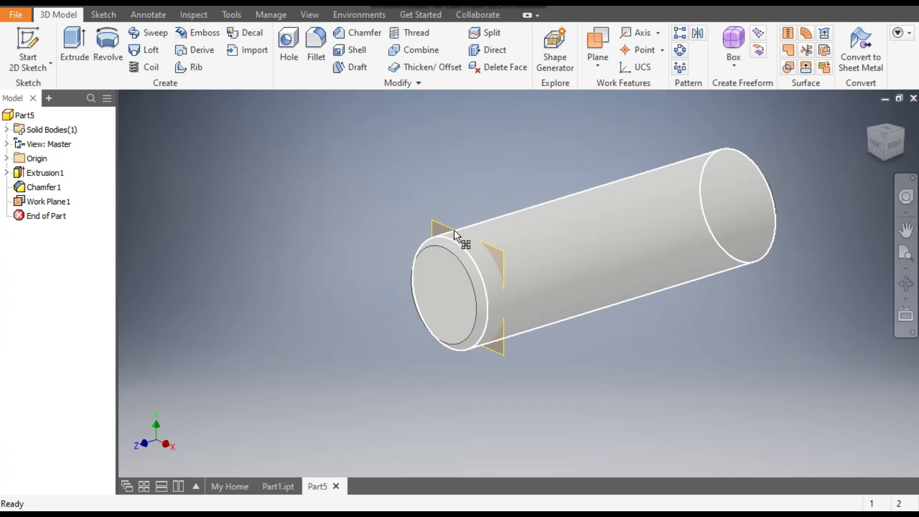
scroll(453, 229, "down", 3)
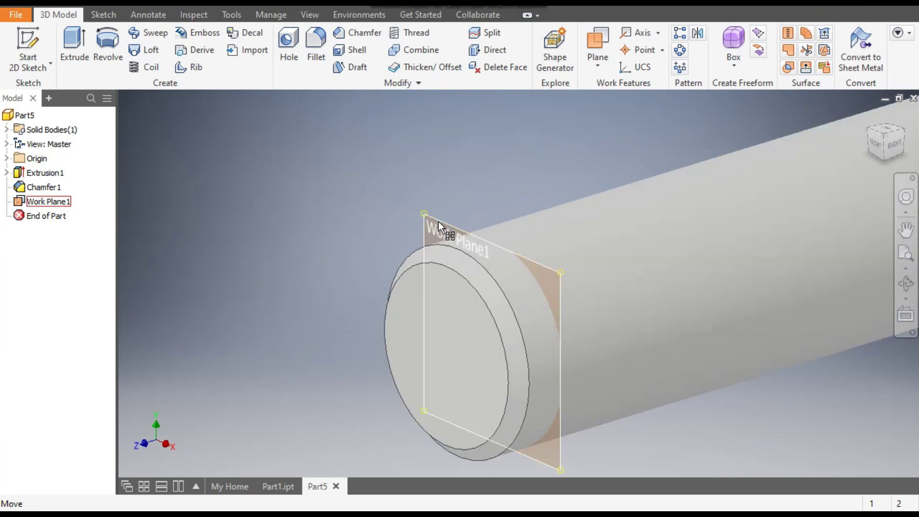
Start a sketch on Work Plane1 and project the cylinder's front circular edge into it.
left_click(440, 226)
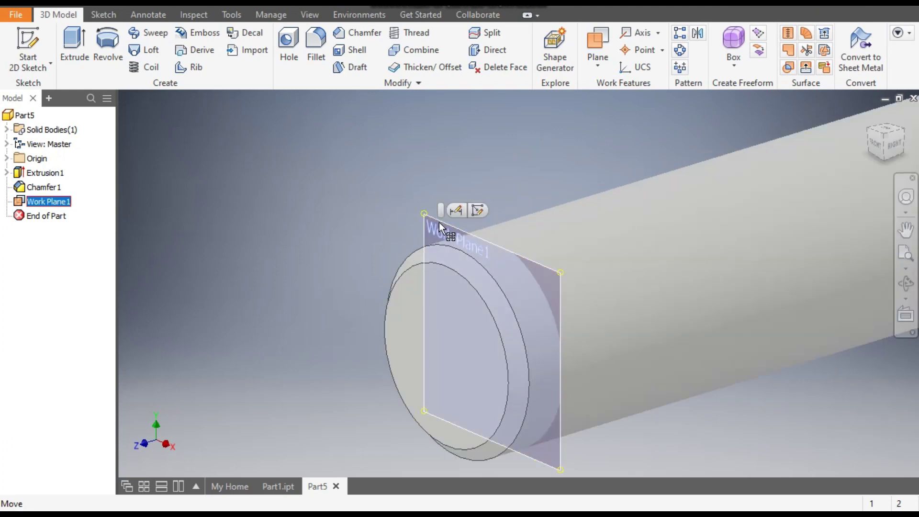
left_click(476, 210)
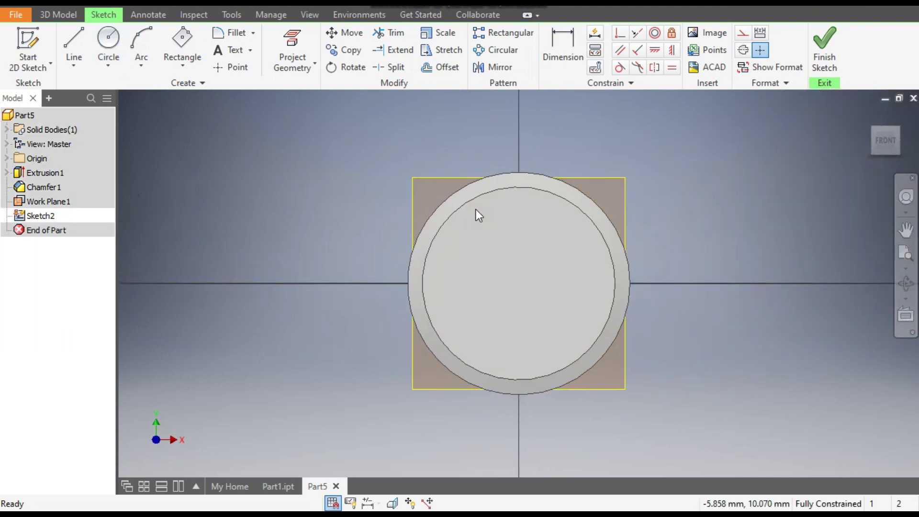
left_click(297, 41)
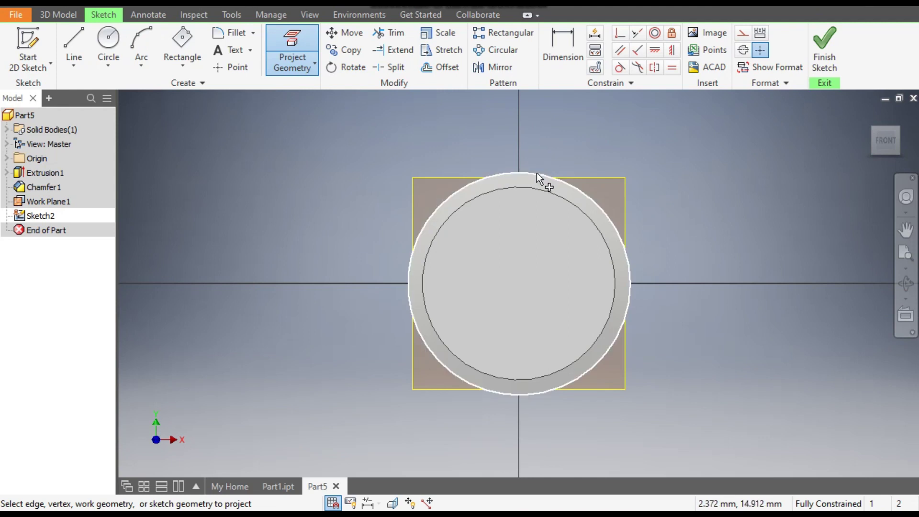
left_click(868, 115)
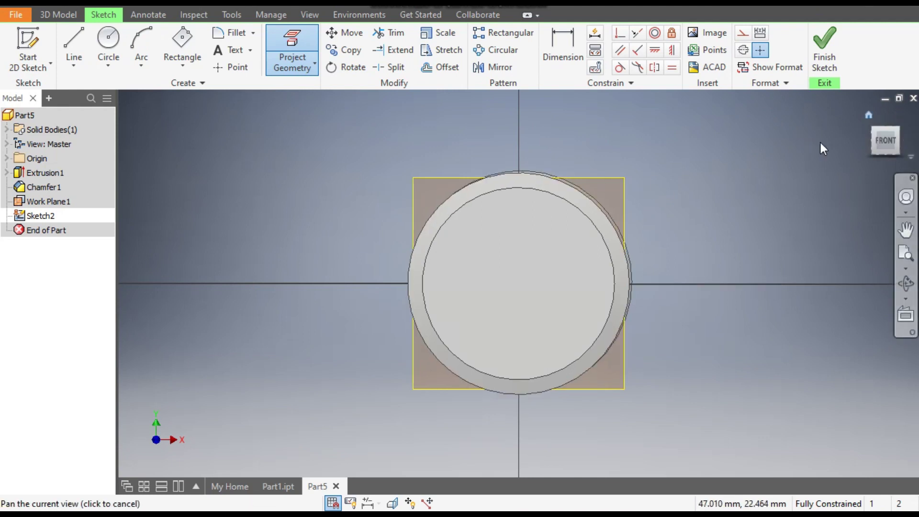
scroll(373, 335, "up", 5)
left_click(370, 298)
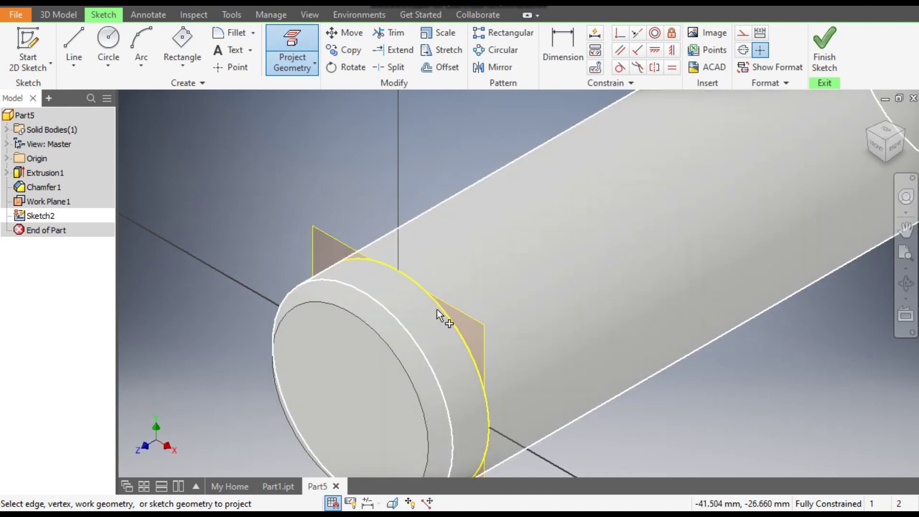
key("F2")
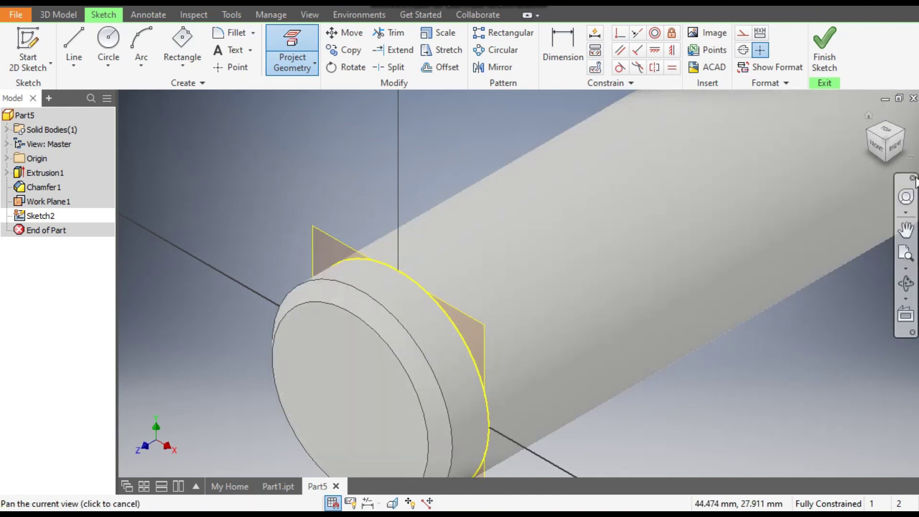
left_click(876, 148)
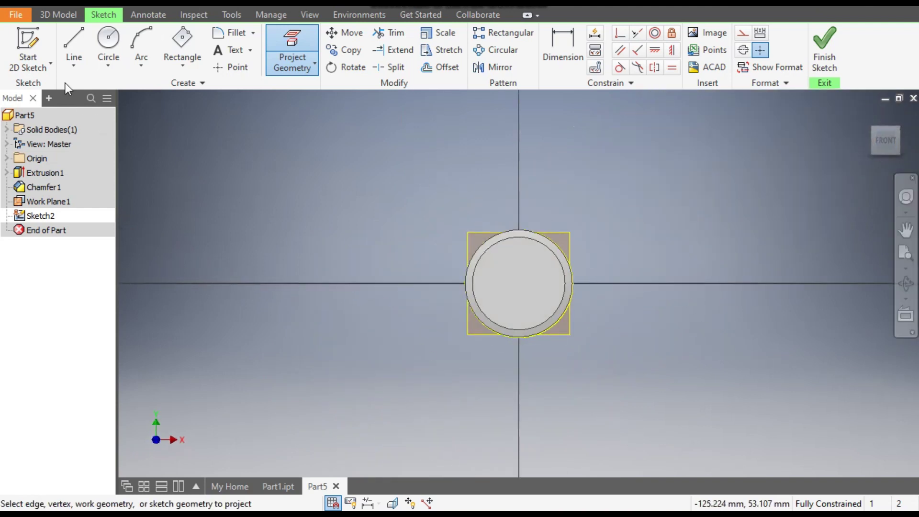
Draw a 15 mm line from the circle's centre to its edge and finish the sketch.
left_click(71, 42)
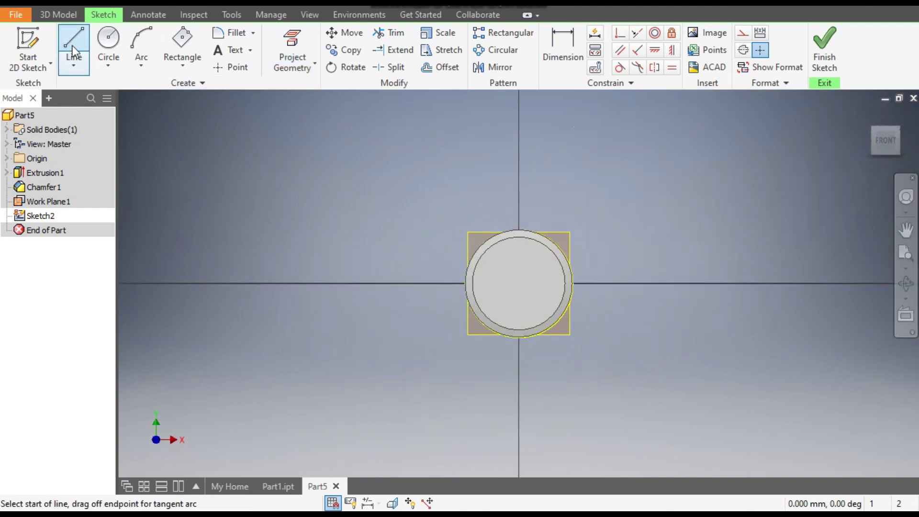
left_click(519, 283)
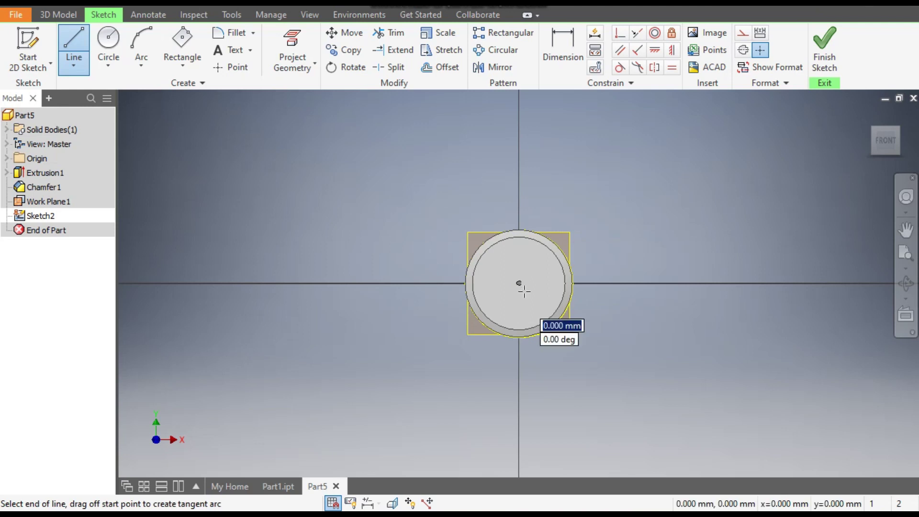
scroll(558, 288, "up", 5)
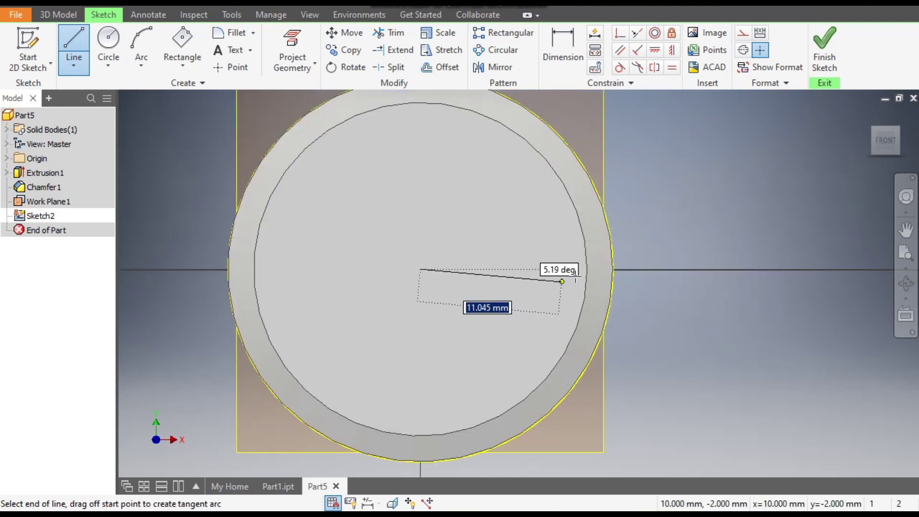
double_click(611, 271)
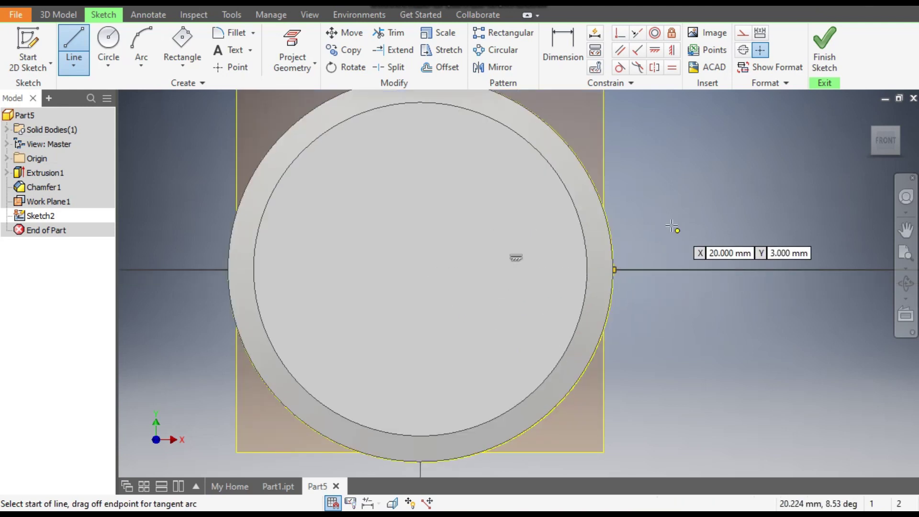
key("Escape")
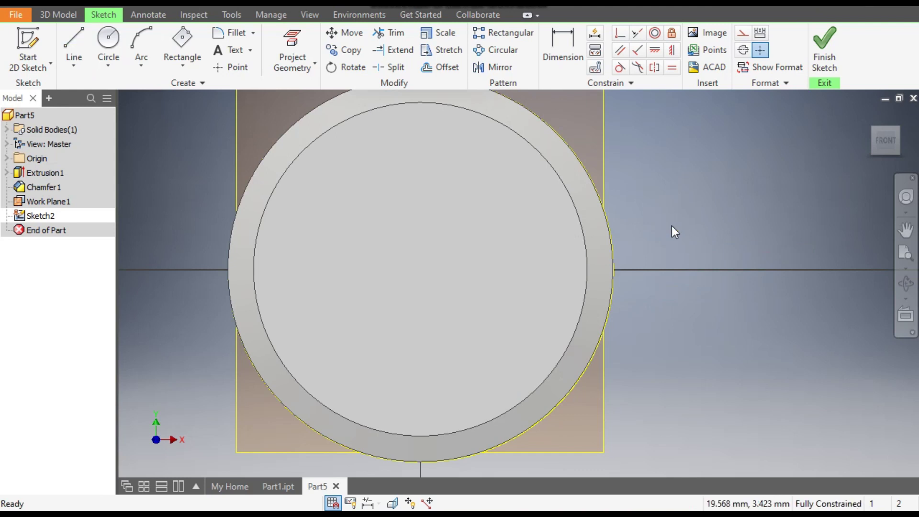
scroll(671, 226, "down", 3)
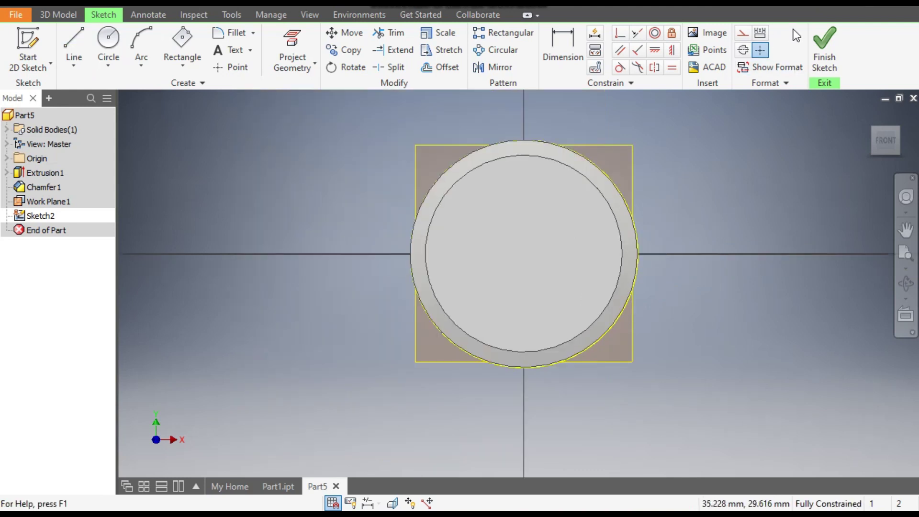
left_click(816, 59)
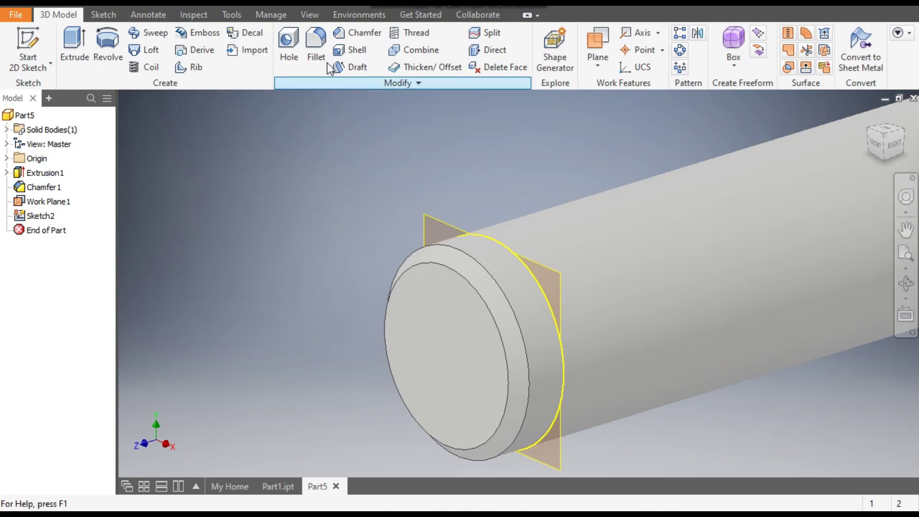
Switch the visual style to Wireframe and fit the whole cylinder in view.
left_click(311, 20)
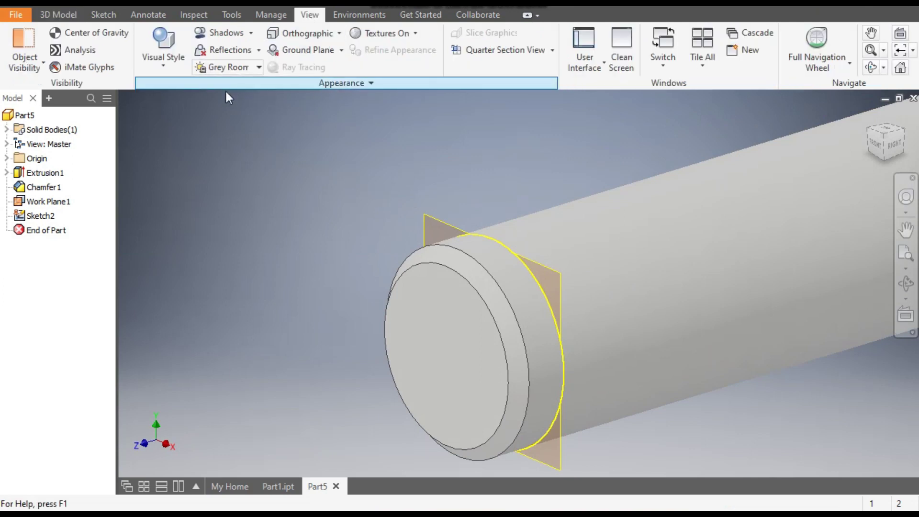
left_click(165, 66)
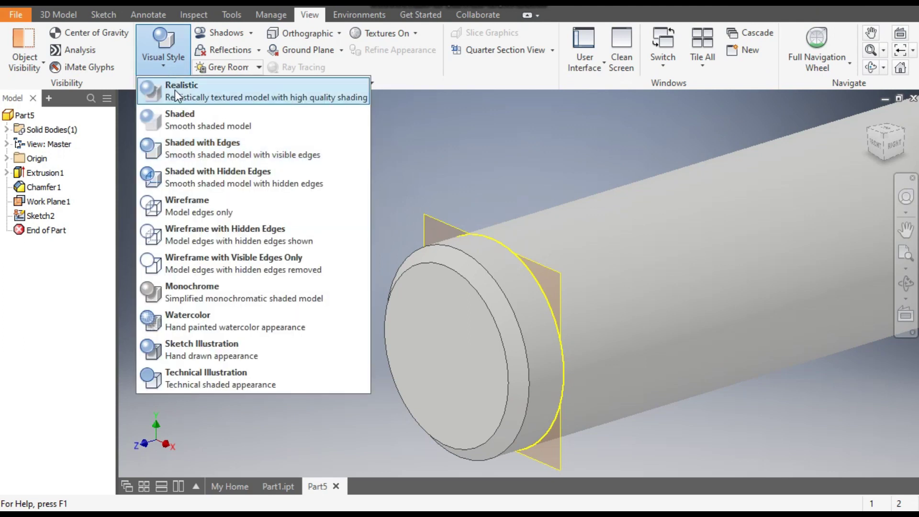
left_click(217, 202)
key("Home")
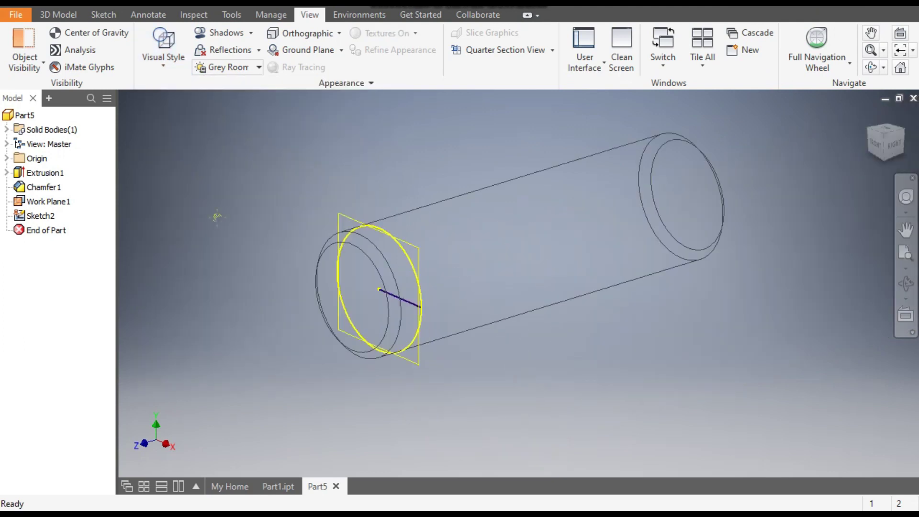
left_click(105, 19)
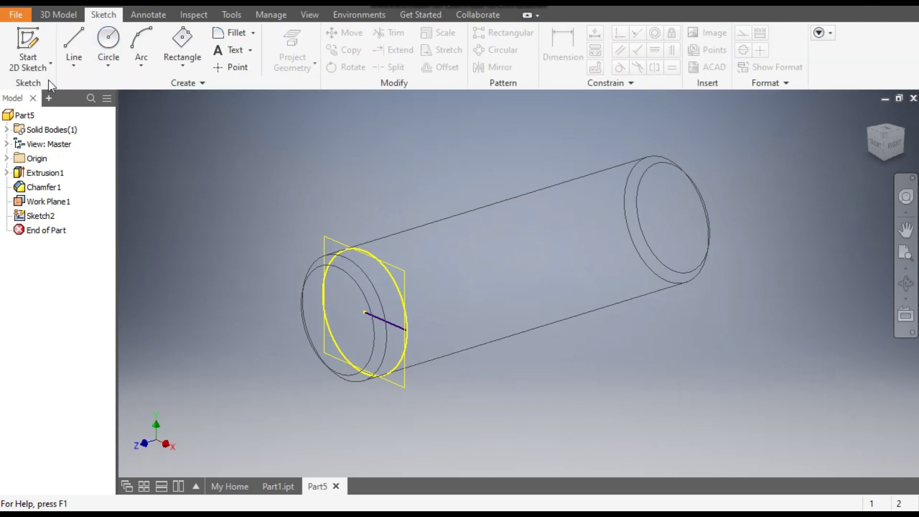
Start a 3D sketch and set a Revolution and Height helical curve: 30 mm diameter, 80 mm height, 6 revolutions.
left_click(32, 68)
left_click(60, 121)
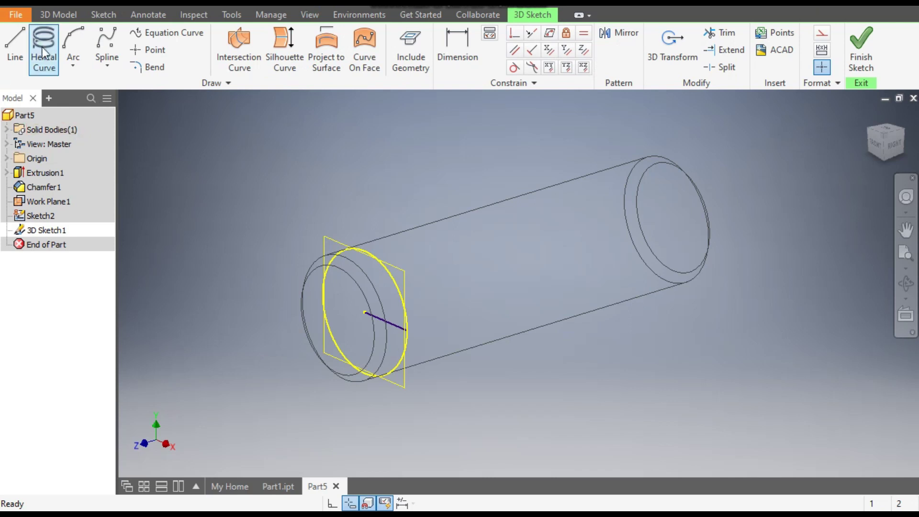
left_click(39, 42)
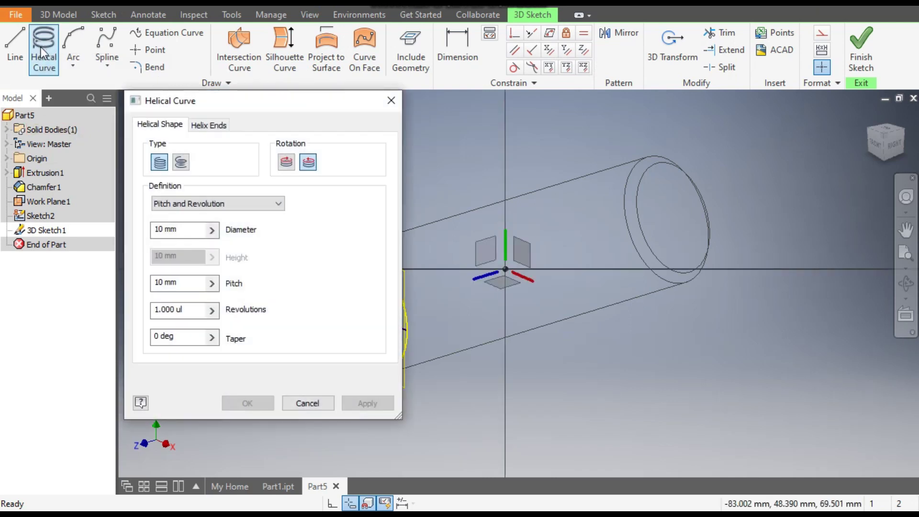
middle_click_drag(547, 226, 700, 219)
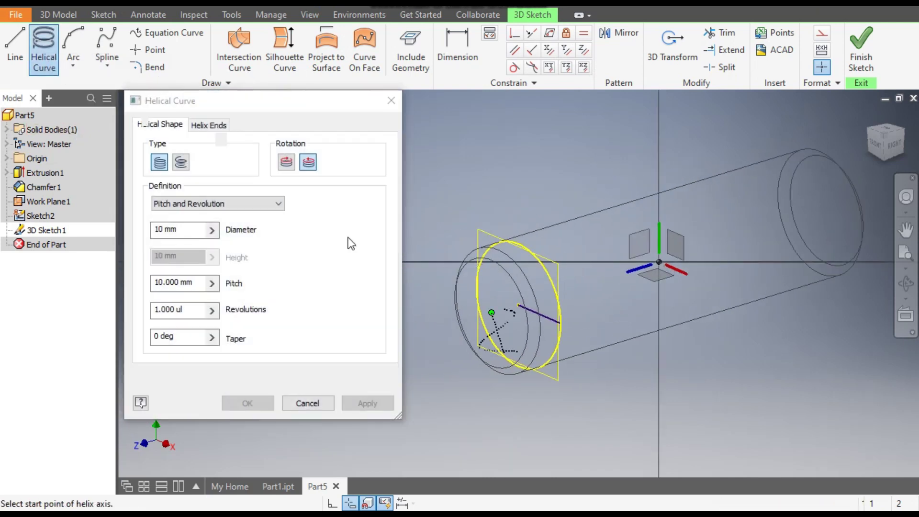
left_click(236, 203)
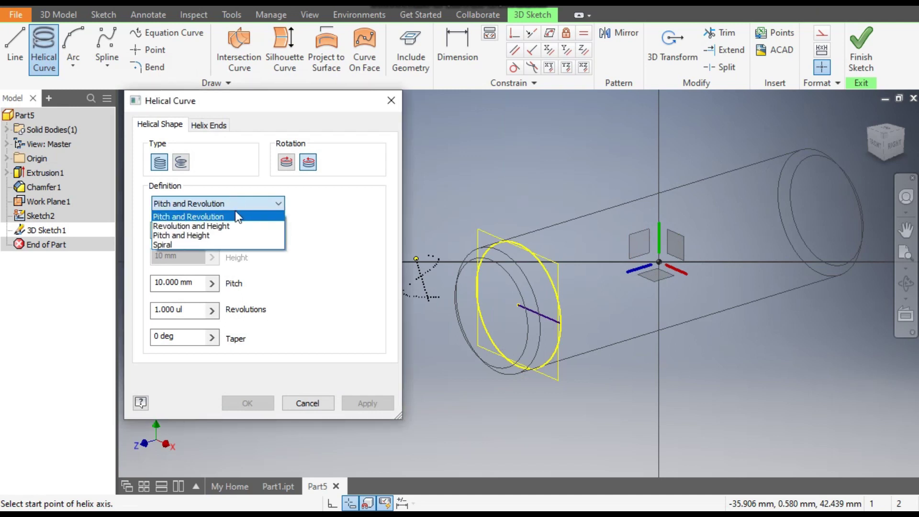
left_click(232, 227)
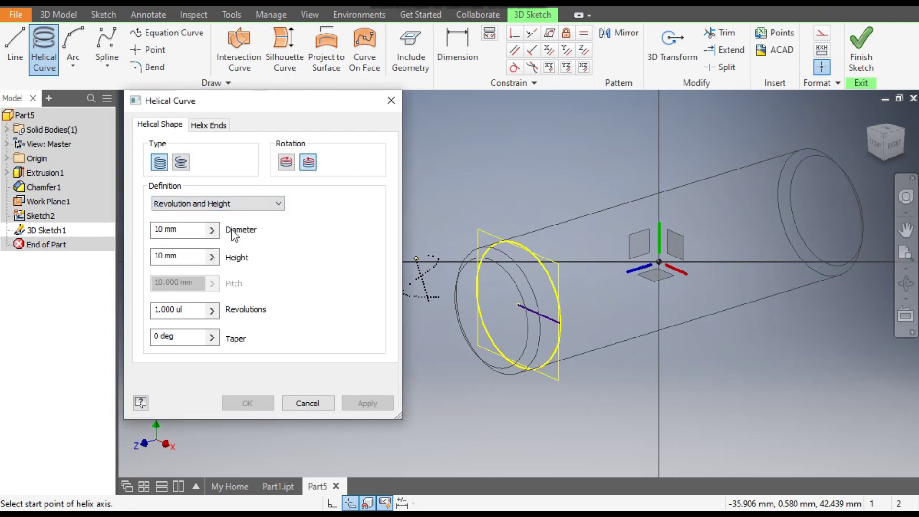
left_click_drag(196, 232, 118, 261)
type("3080")
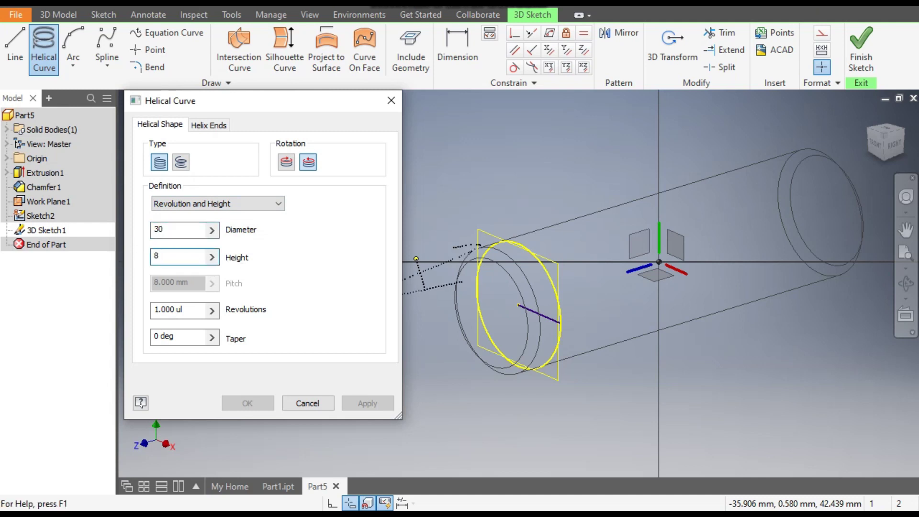
left_click(191, 310)
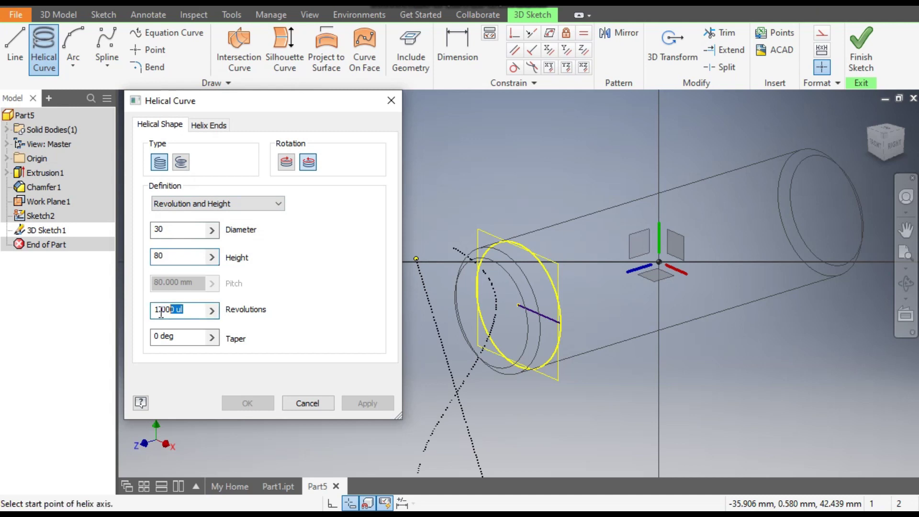
type("6")
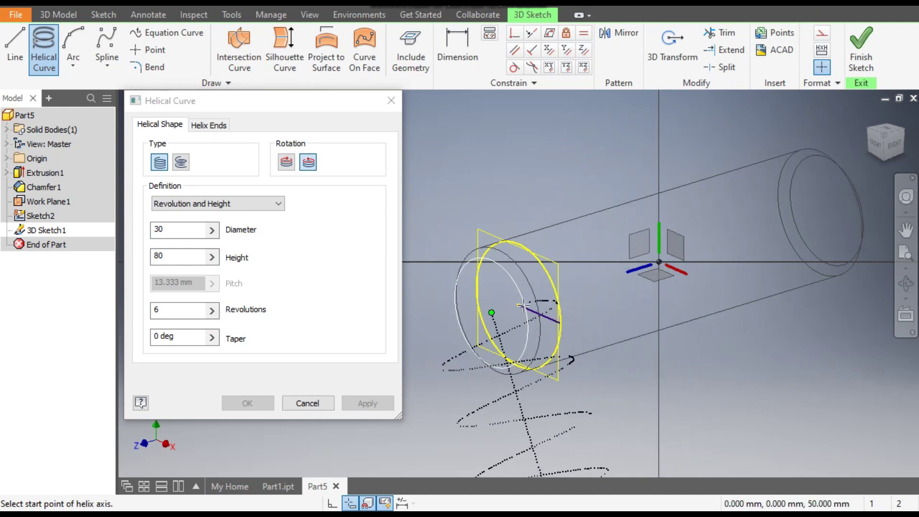
Run the helix axis from the circle centre to the far end, pick the start point, and apply.
scroll(519, 303, "up", 5)
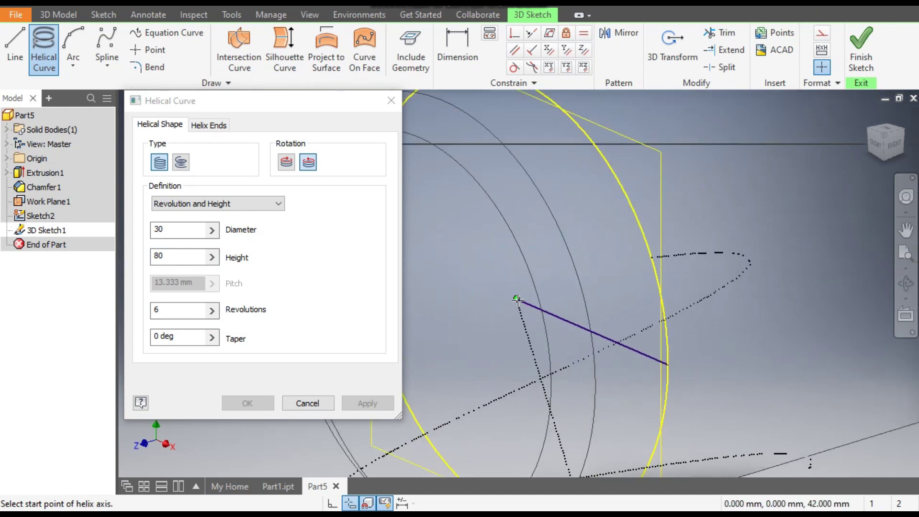
left_click(517, 299)
scroll(507, 265, "down", 5)
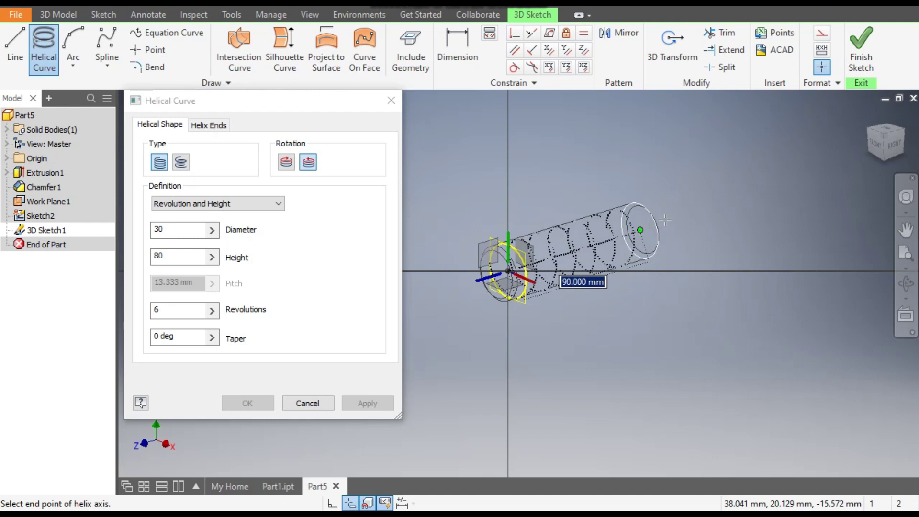
left_click(886, 130)
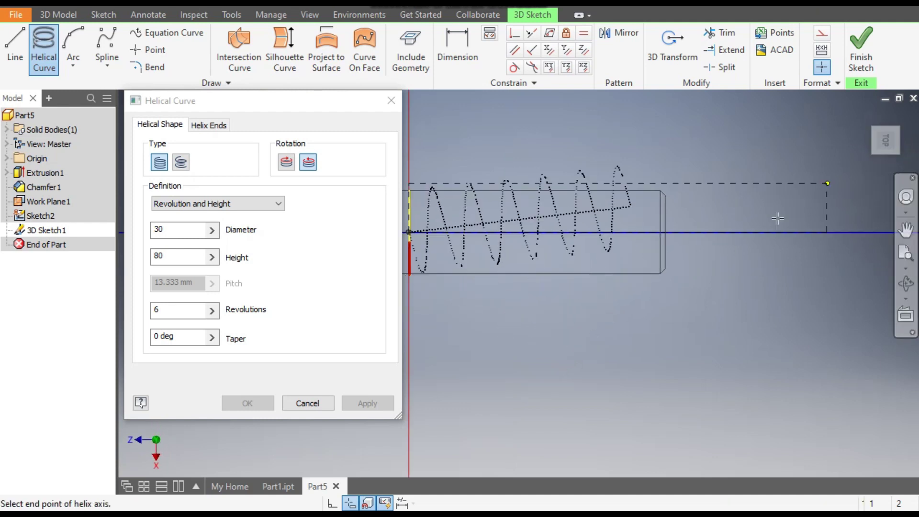
left_click(663, 231)
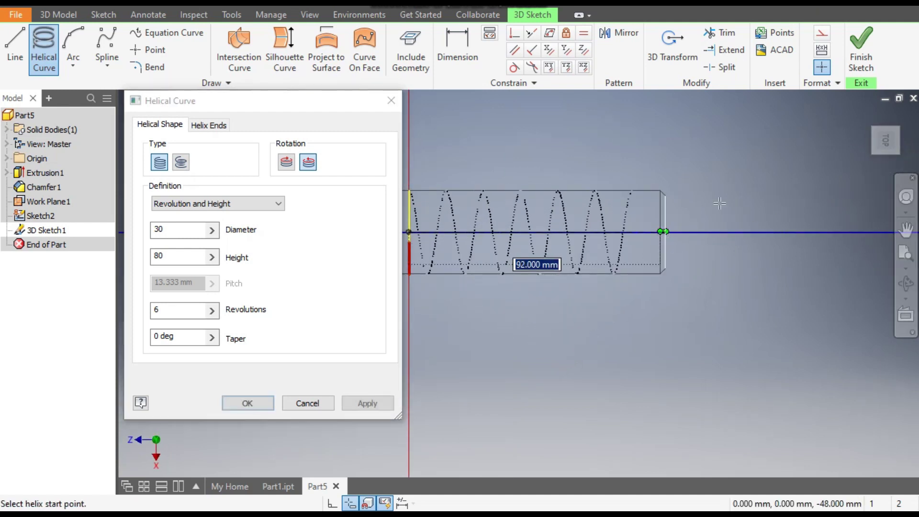
scroll(737, 208, "down", 4)
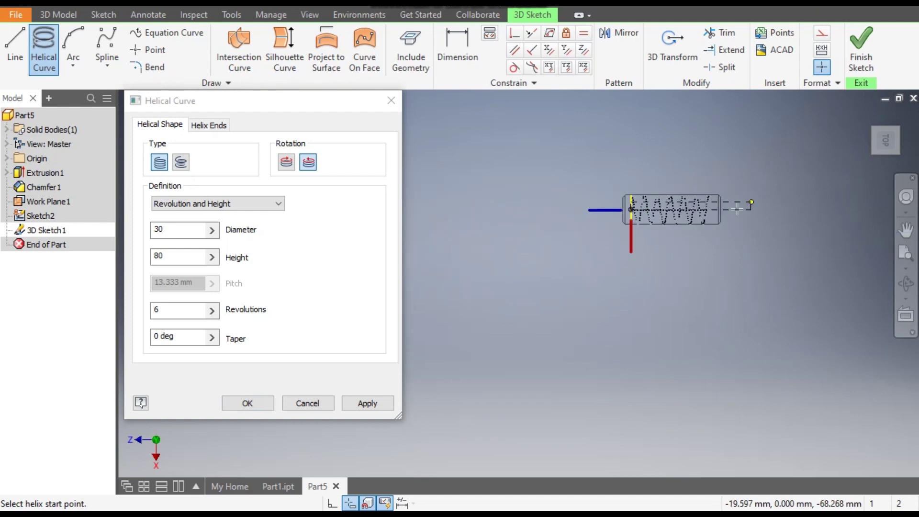
left_click_drag(883, 140, 850, 146)
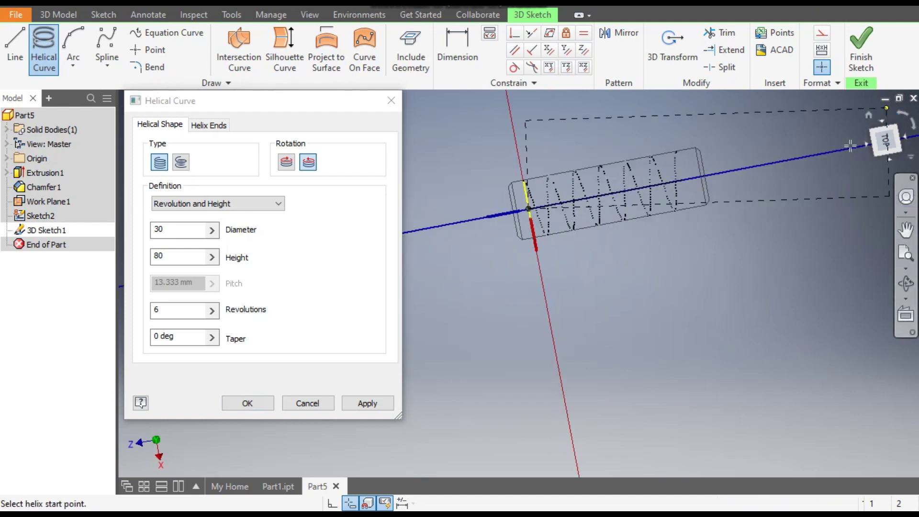
left_click(885, 140)
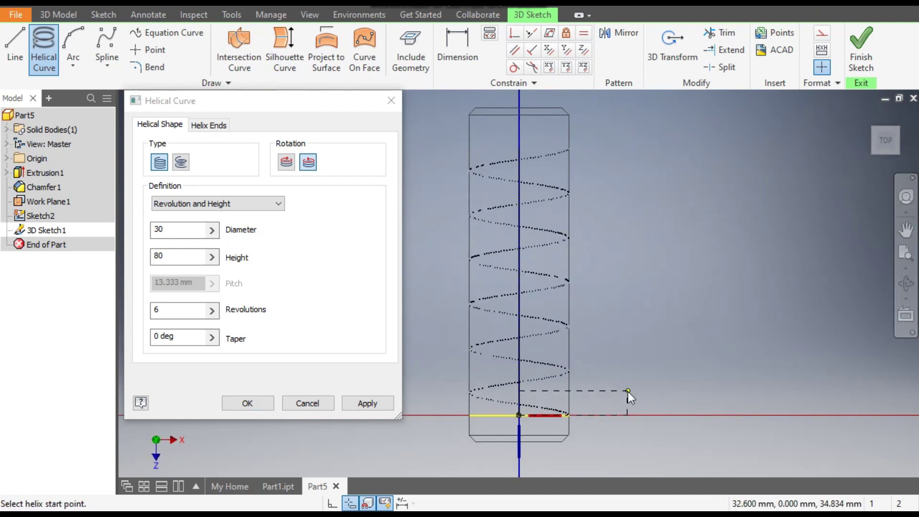
left_click(628, 391)
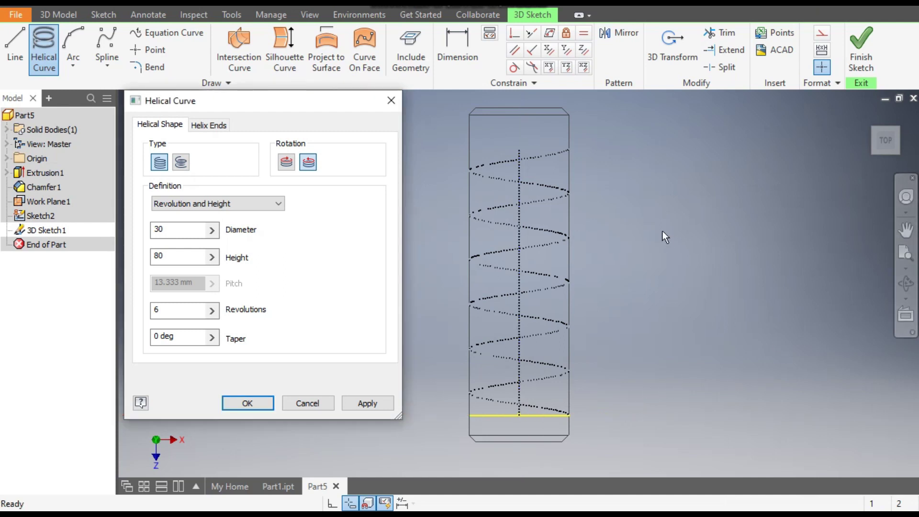
left_click(371, 402)
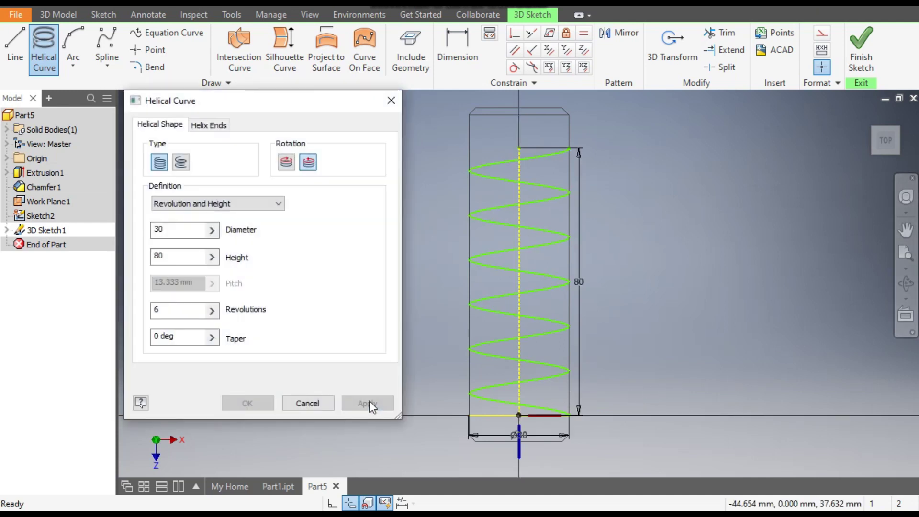
Close the Helical Curve dialog, drag the helix's top end sideways, and select its axis line.
left_click(391, 102)
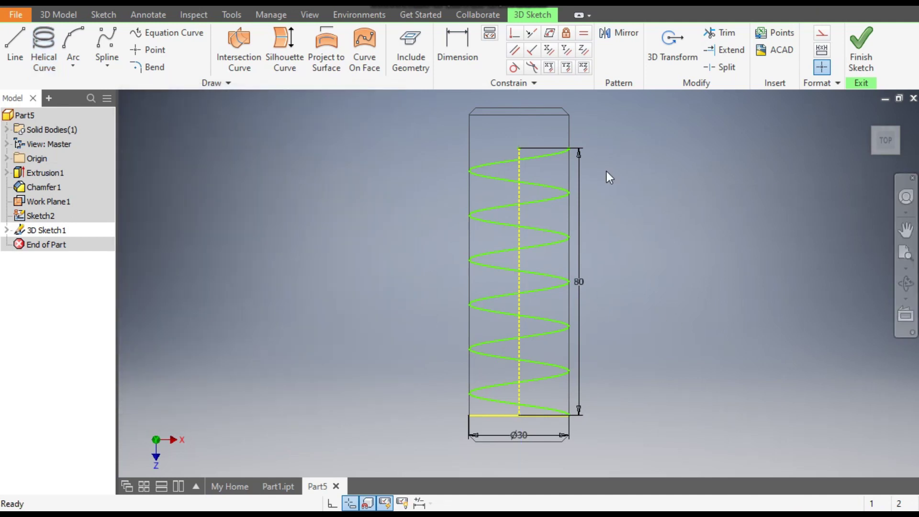
left_click_drag(572, 152, 623, 164)
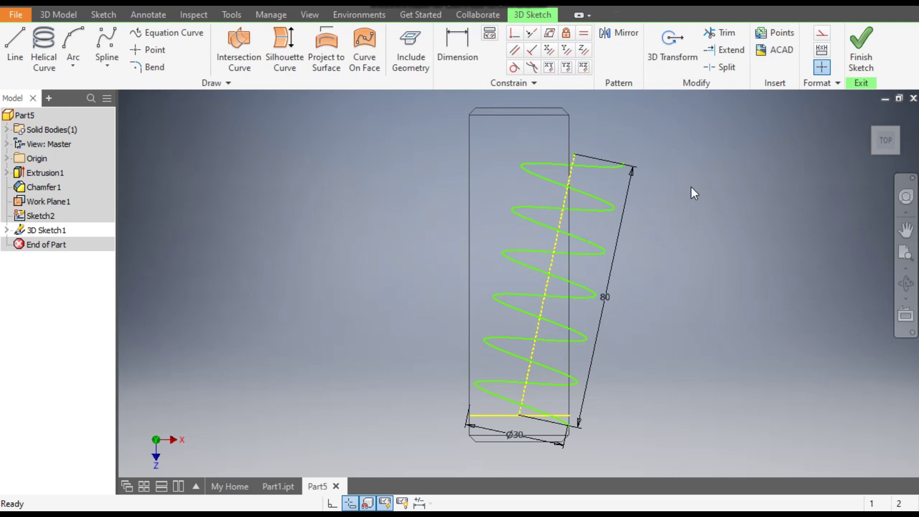
left_click(568, 180)
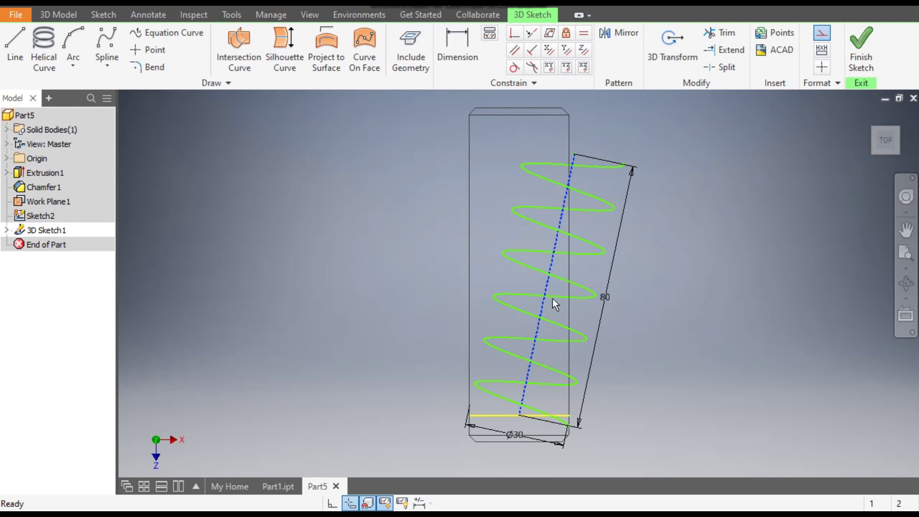
Constrain the helix axis parallel to Z, then inspect the cylinder's end from the home view.
left_click(583, 51)
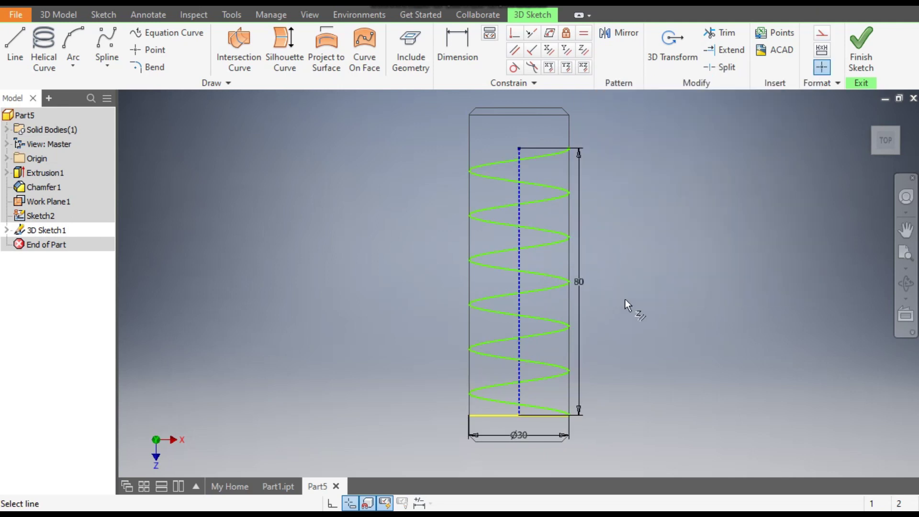
left_click(886, 160)
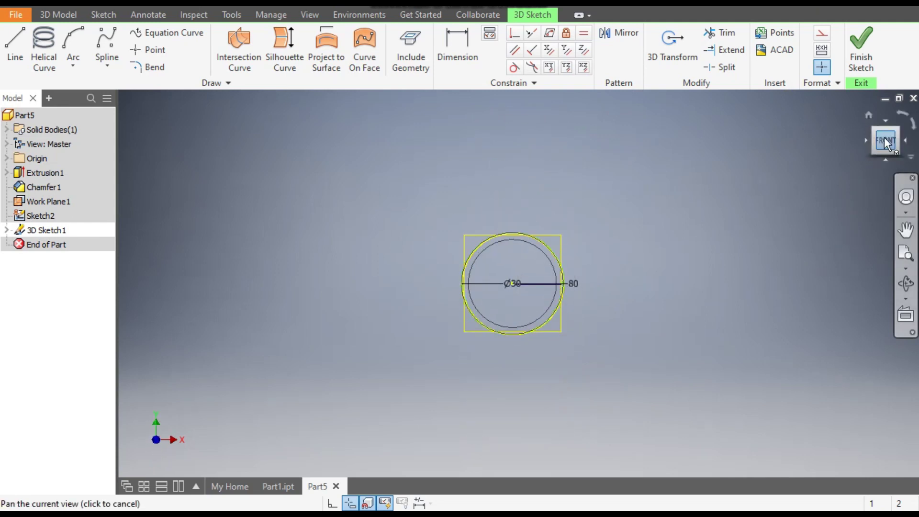
left_click(868, 116)
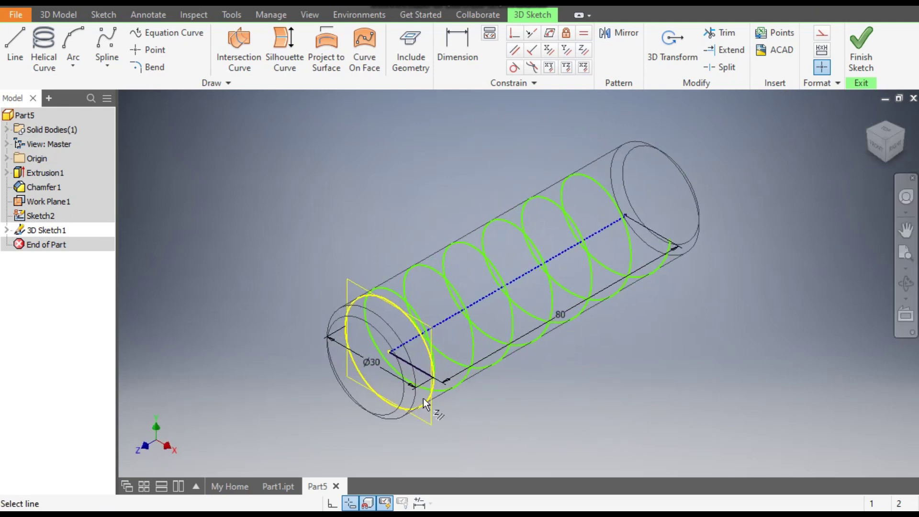
scroll(423, 399, "down", 2)
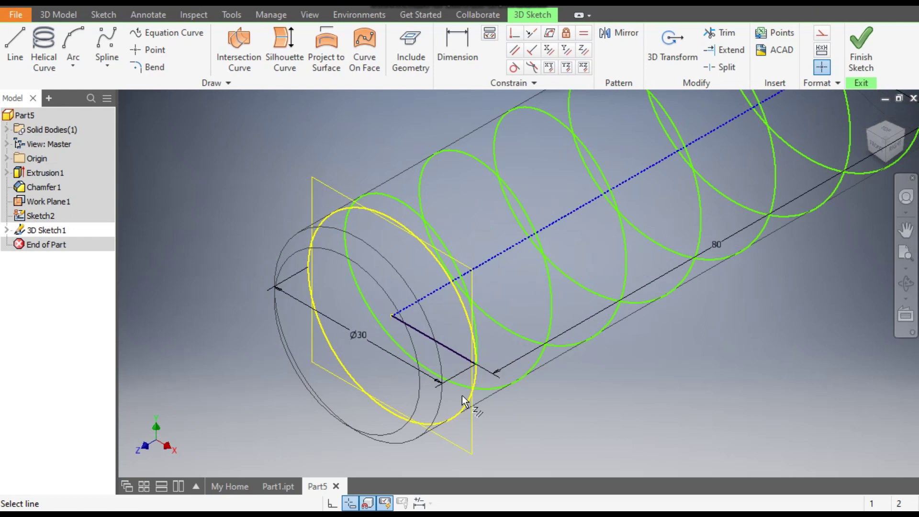
scroll(581, 375, "up", 2)
middle_click_drag(580, 375, 450, 418, "shift")
scroll(450, 419, "down", 2)
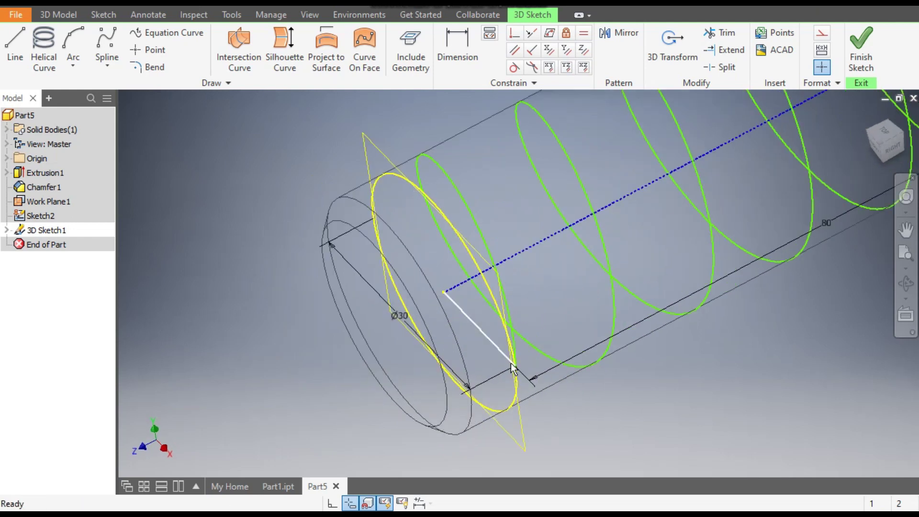
middle_click_drag(521, 374, 578, 404, "shift")
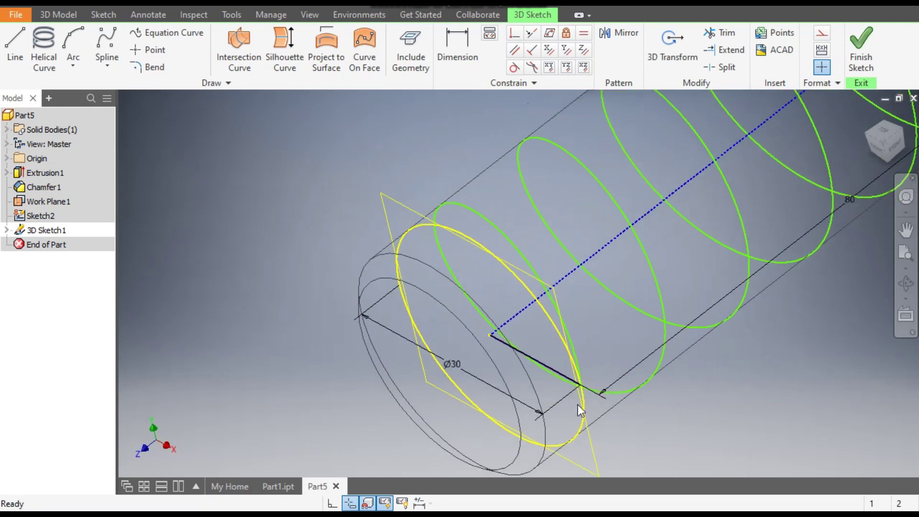
scroll(578, 404, "down", 6)
scroll(558, 354, "up", 5)
Select the helix and the purple line's endpoint, then start Include Geometry.
left_click(547, 322)
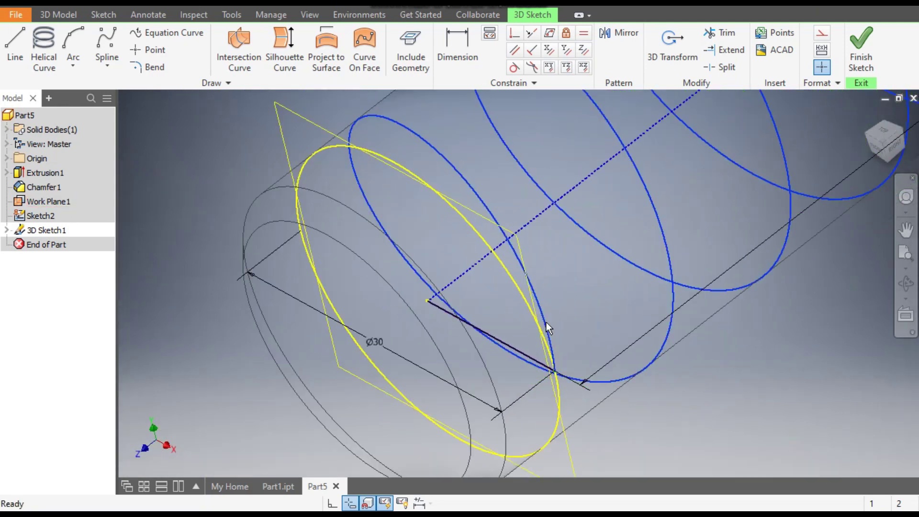
left_click(598, 261)
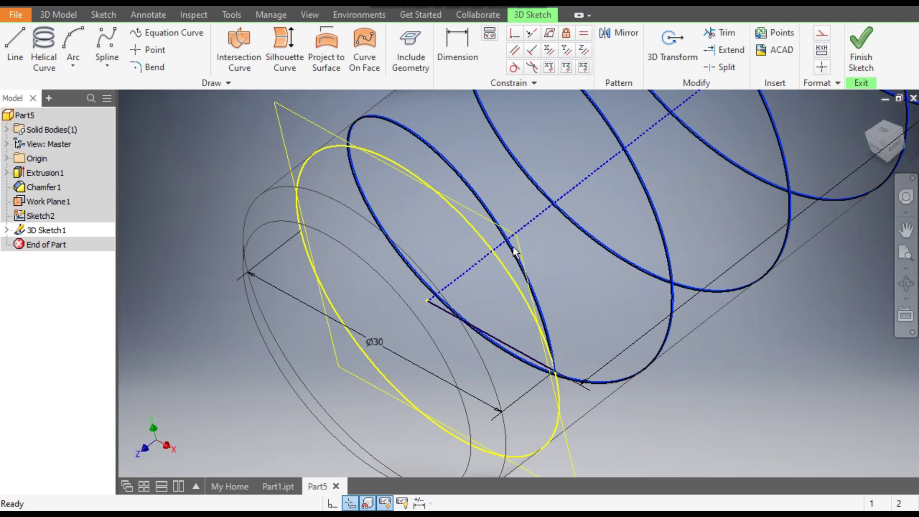
left_click(556, 367)
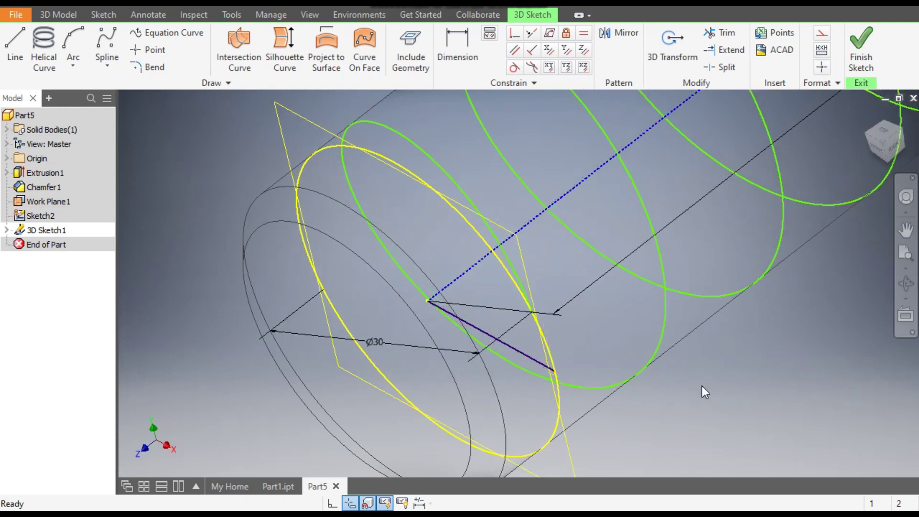
mouse_move(576, 355)
middle_mouse_down("shift")
mouse_move(509, 400)
mouse_move(496, 369)
mouse_move(553, 377)
mouse_move(592, 363)
mouse_move(568, 374)
mouse_move(519, 361)
mouse_move(569, 376)
middle_mouse_up("shift")
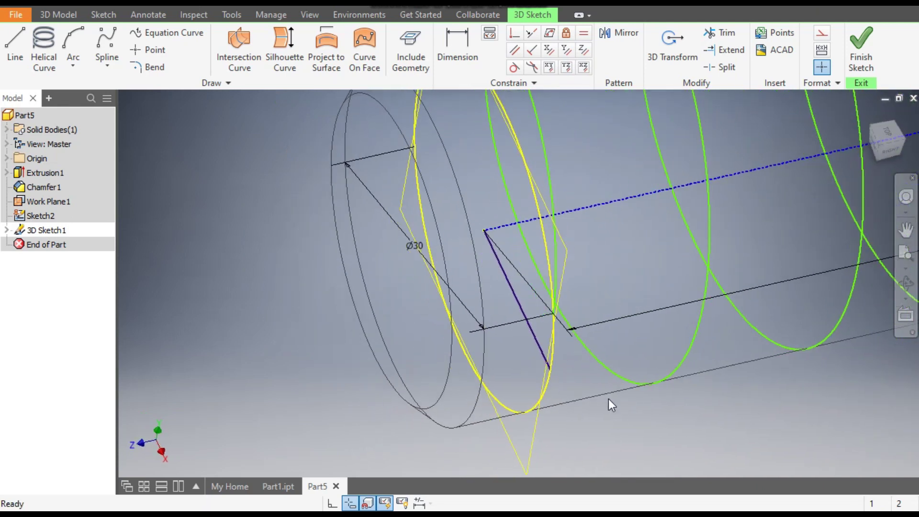
left_click(549, 370)
left_click(411, 50)
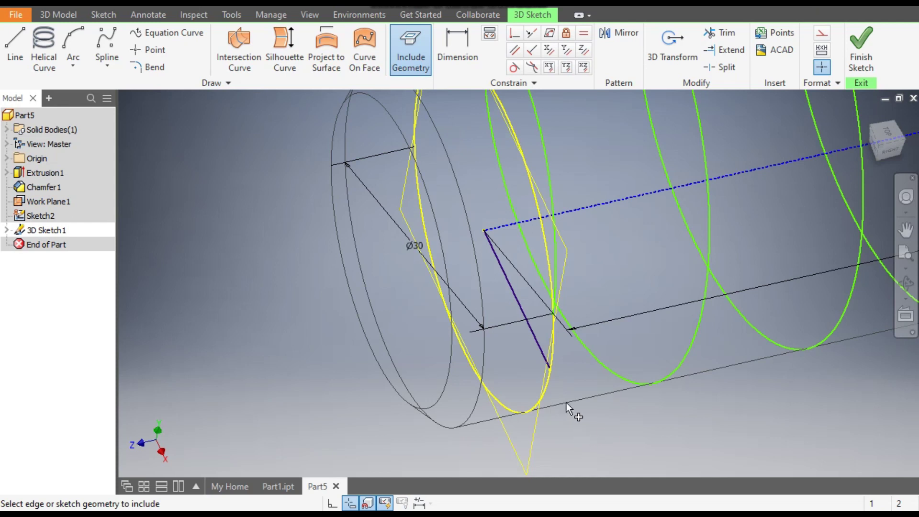
Make the purple radius line's endpoint coincident with the helix start point.
scroll(567, 403, "up", 3)
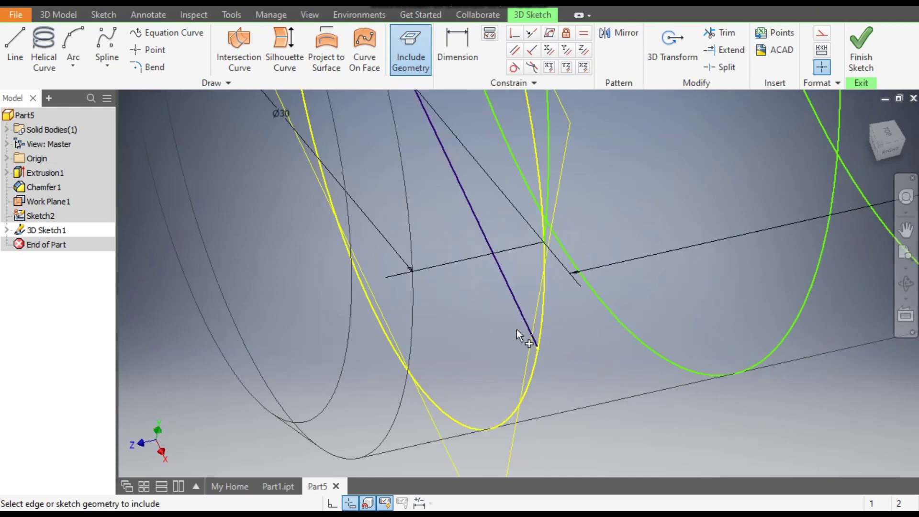
scroll(509, 325, "down", 2)
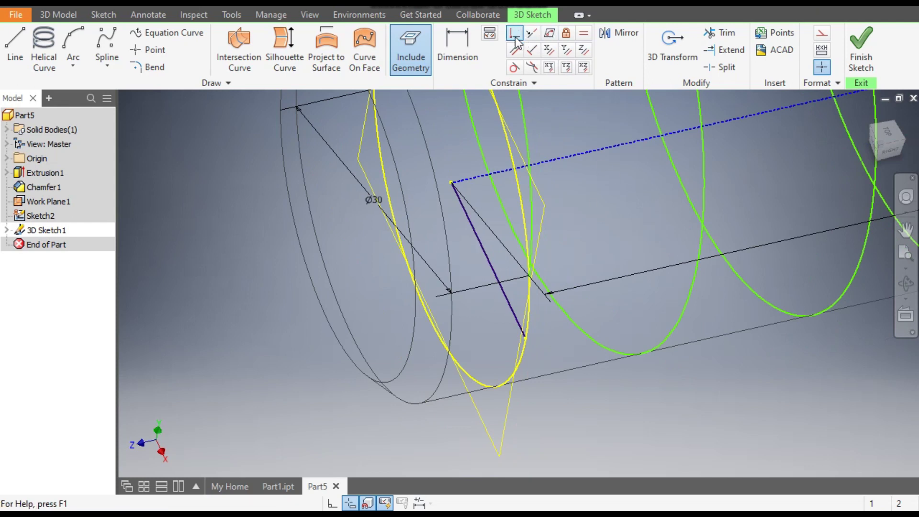
key("Escape")
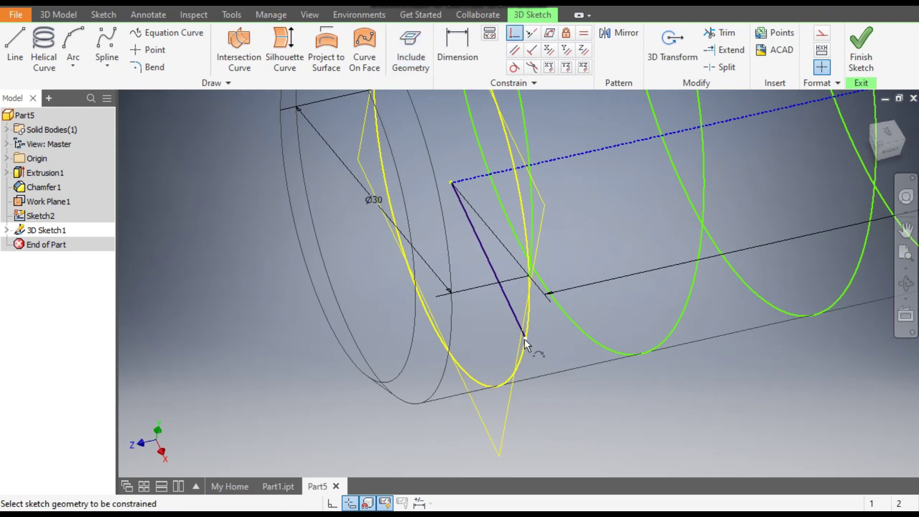
left_click(525, 338)
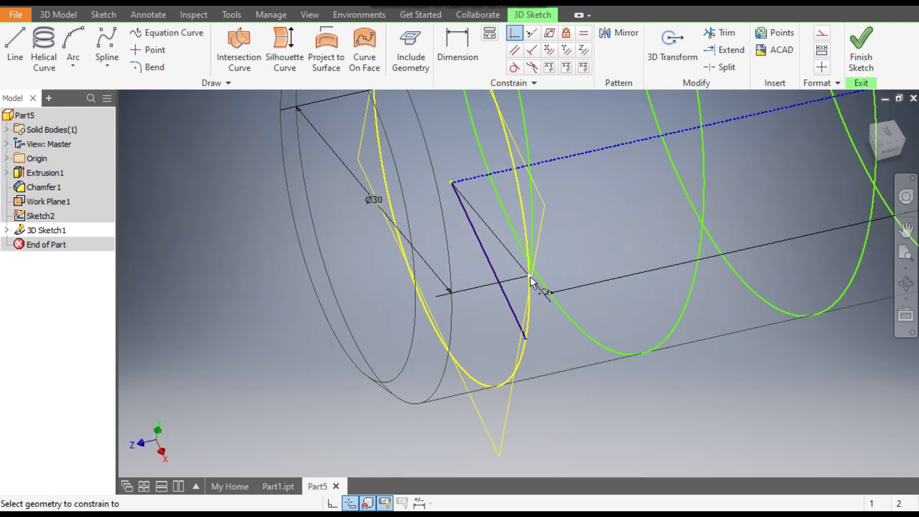
mouse_move(574, 317)
middle_mouse_down("shift")
mouse_move(544, 297)
mouse_move(517, 318)
mouse_move(523, 326)
mouse_move(527, 306)
middle_mouse_up("shift")
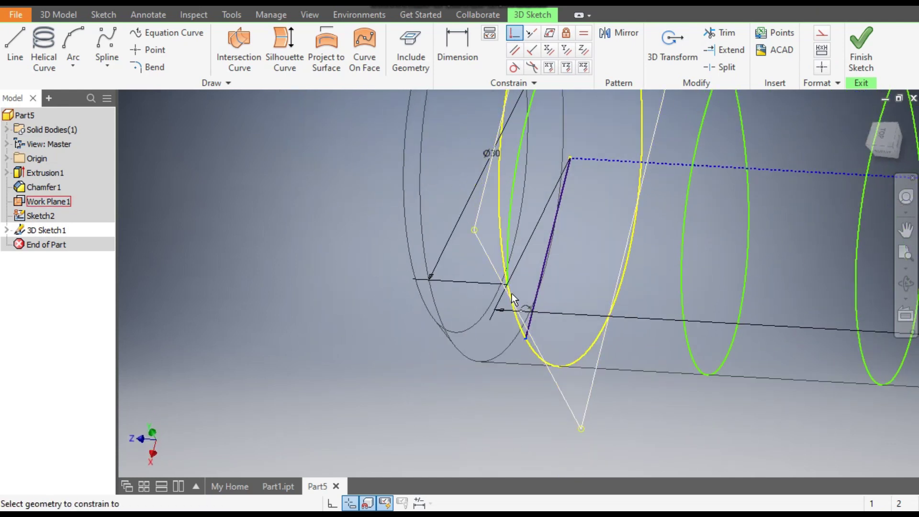
left_click(505, 284)
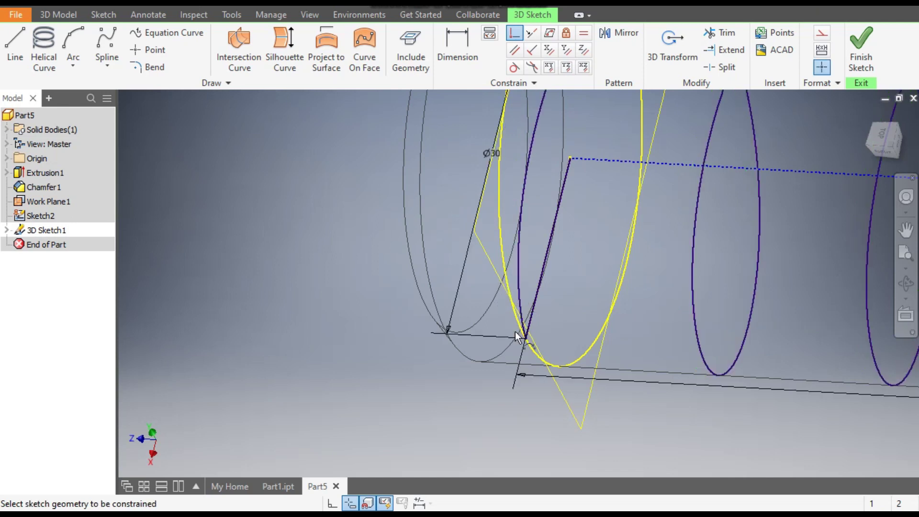
middle_click_drag(519, 337, 545, 337, "shift")
scroll(372, 307, "down", 3)
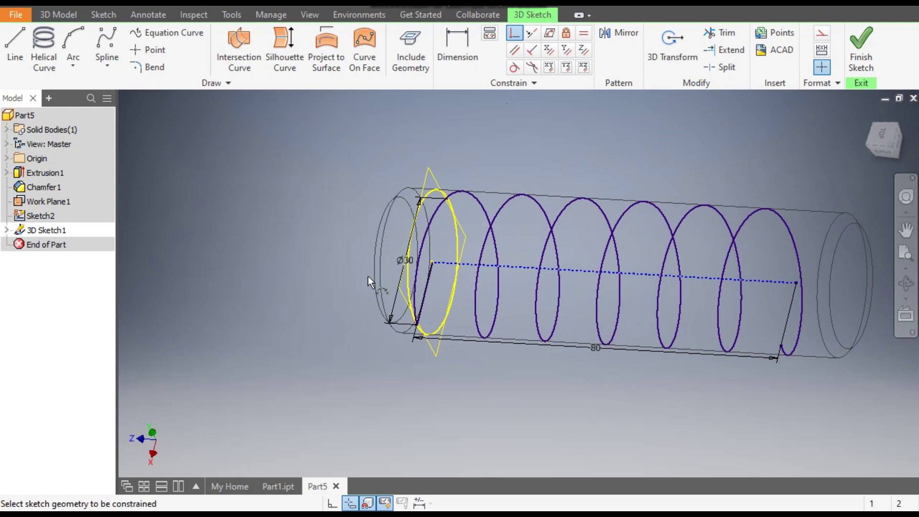
left_click_drag(881, 131, 865, 216)
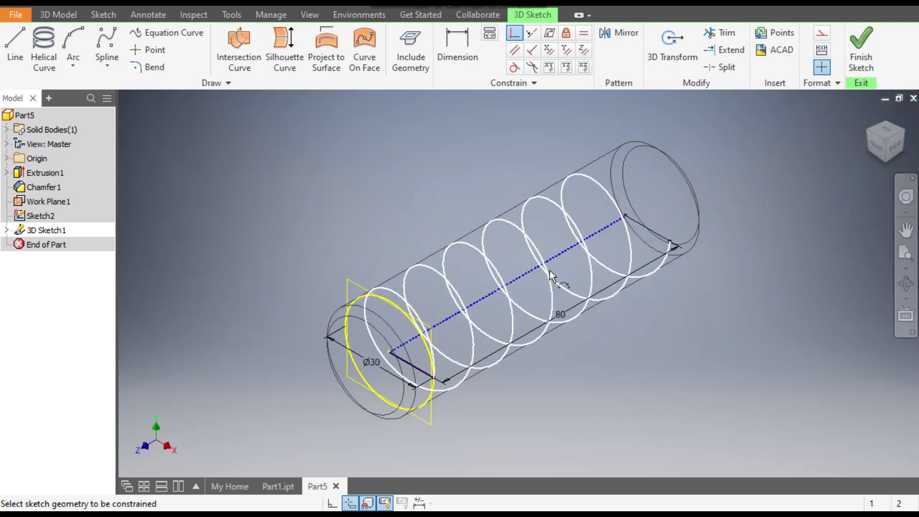
Finish 3D Sketch1 and review Sketch2 and Work Plane1 in the view.
left_click(850, 54)
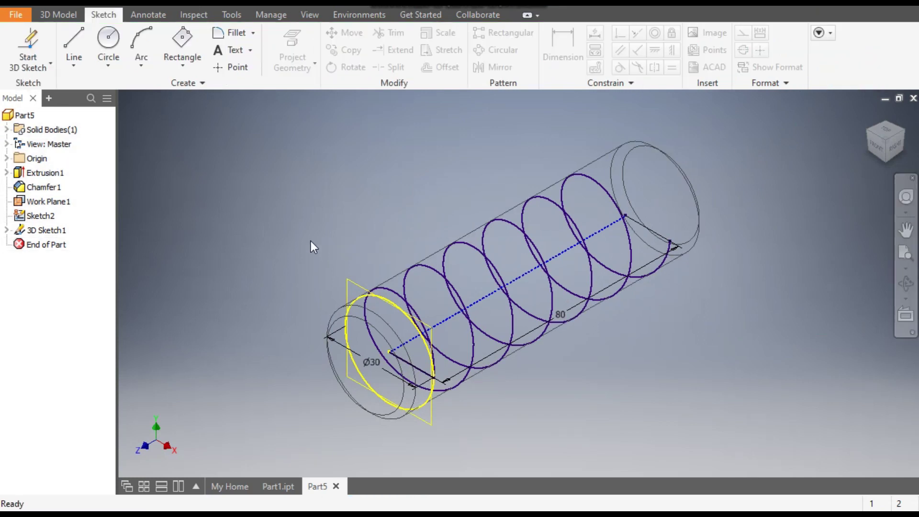
left_click(41, 217)
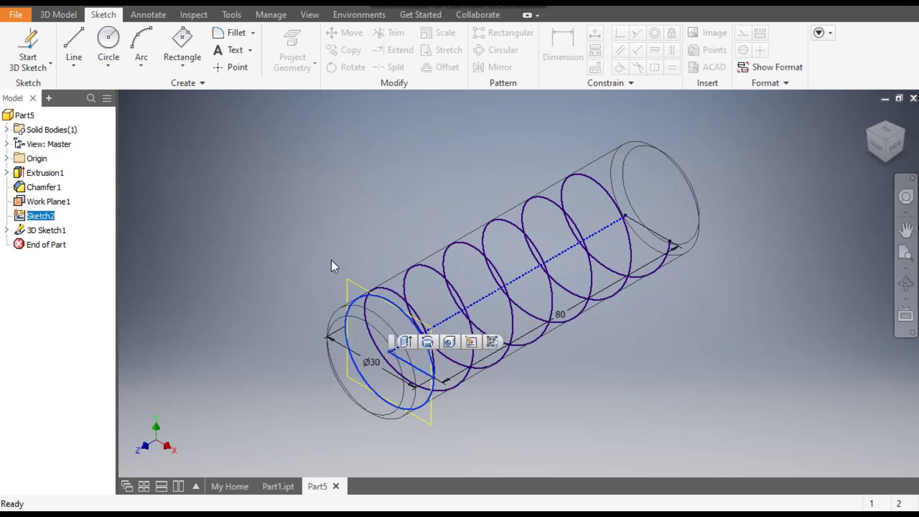
left_click(527, 397)
middle_click_drag(510, 430, 603, 348)
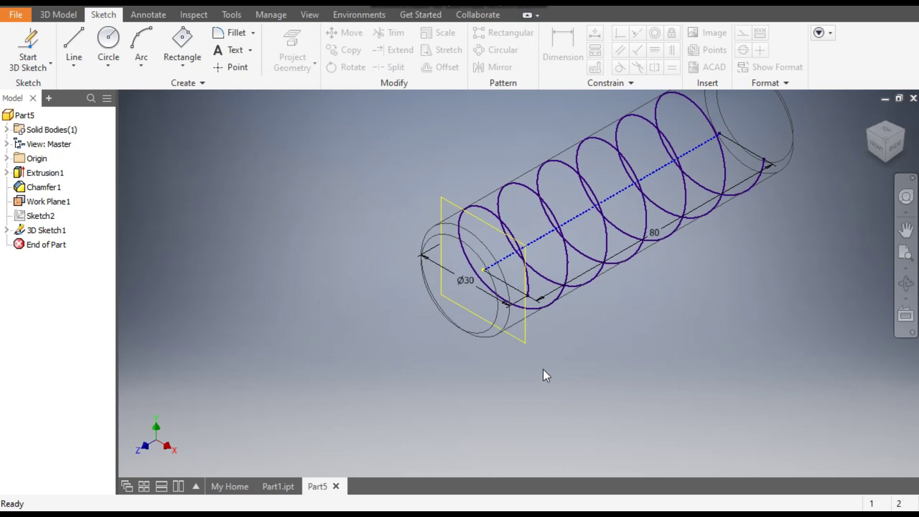
scroll(550, 351, "up", 3)
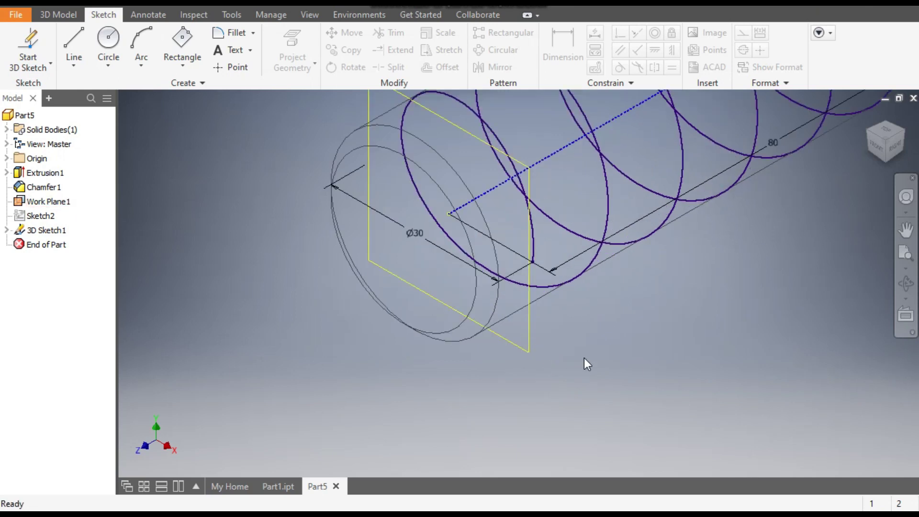
left_click(528, 330)
left_click(859, 226)
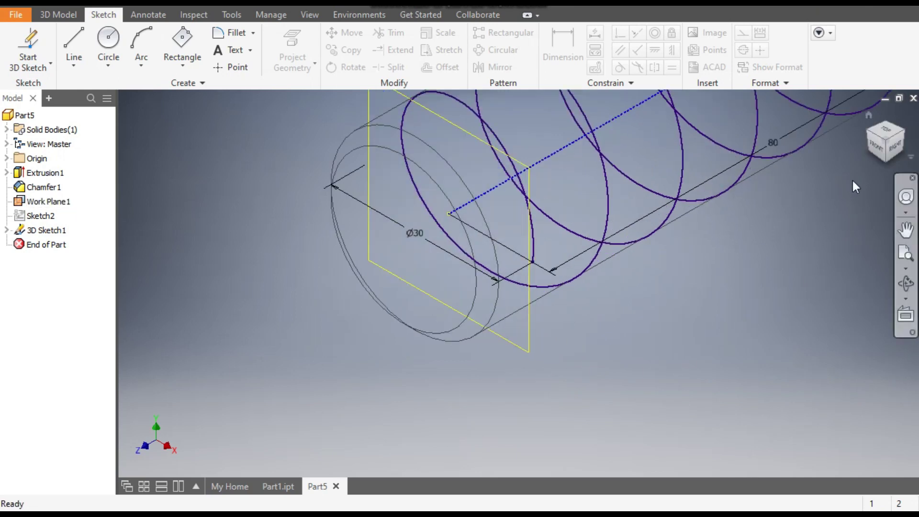
View the helix from the top, rolled upright, and expand the Origin folder.
left_click(884, 135)
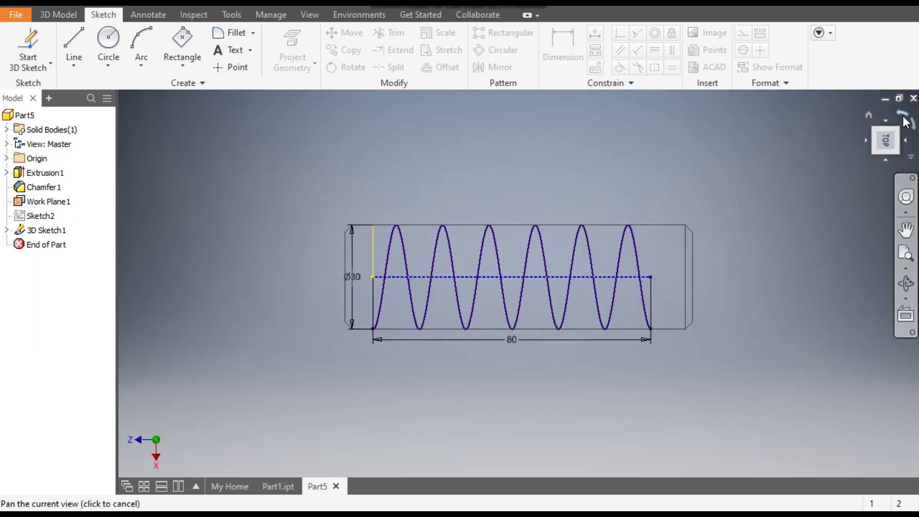
left_click(903, 119)
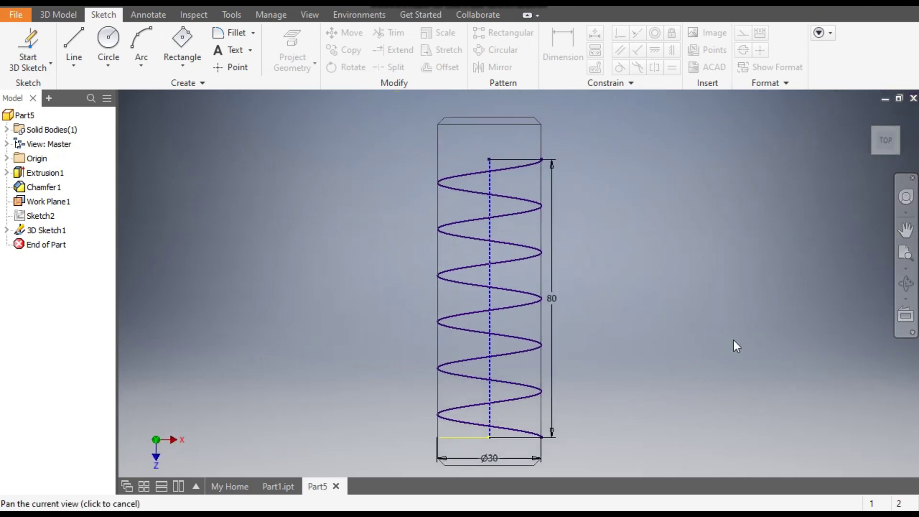
left_click(6, 159)
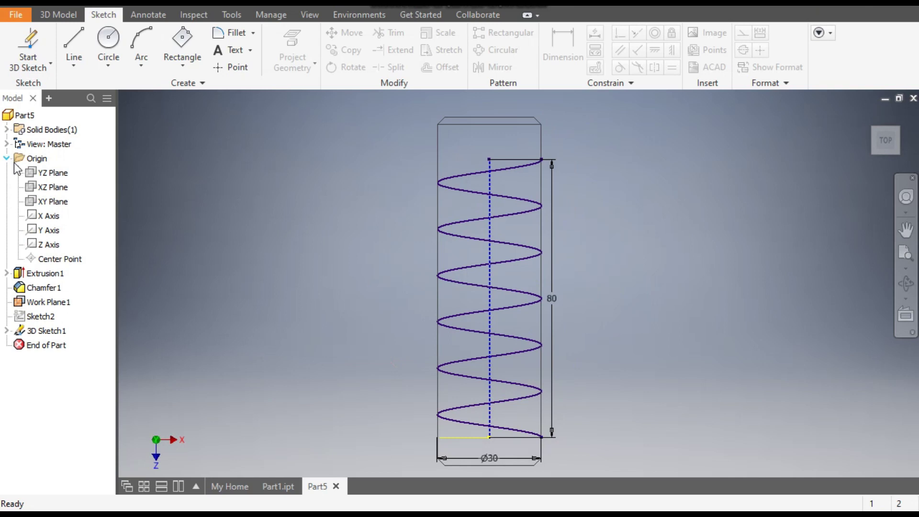
Create Sketch3 on the XZ Plane, lengthwise through the helix and cylinder.
left_click(51, 188)
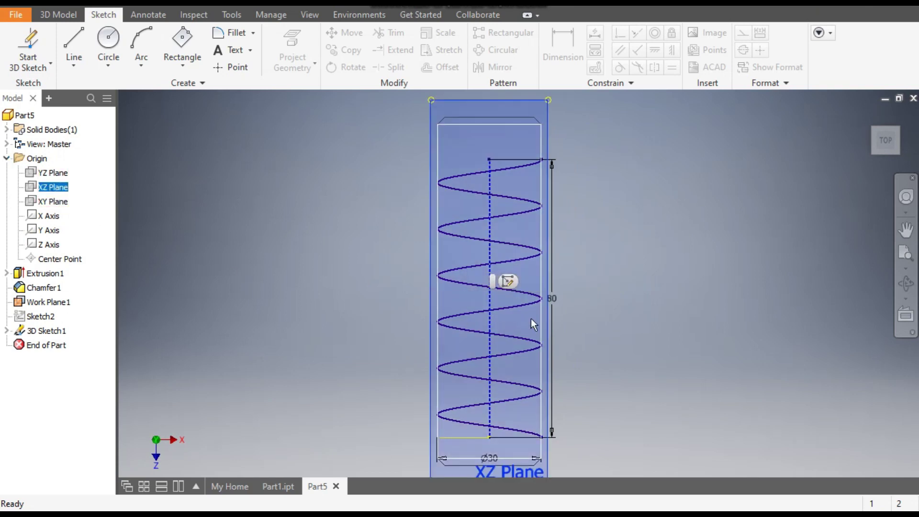
left_click(508, 281)
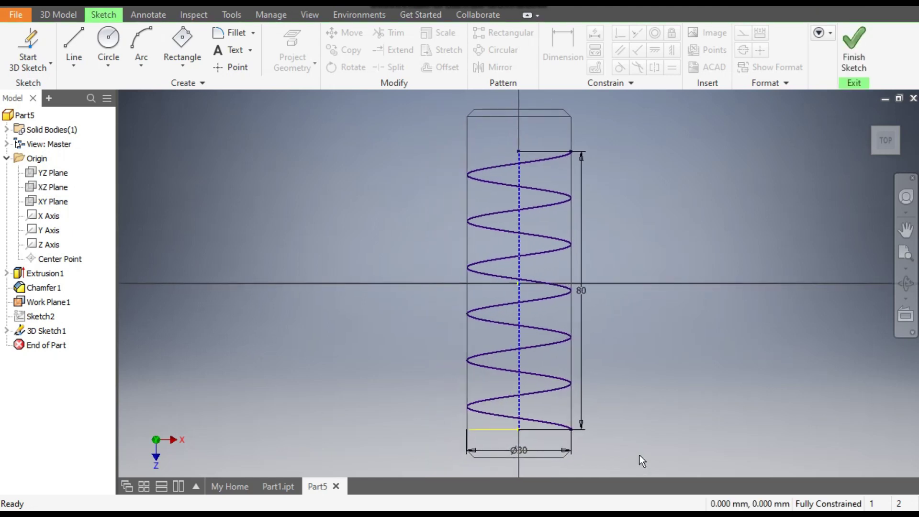
scroll(628, 285, "up", 3)
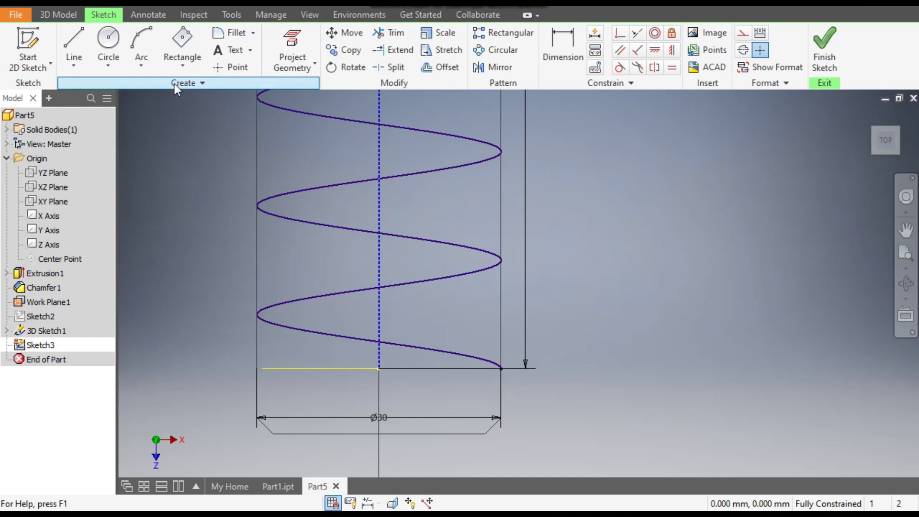
left_click(184, 67)
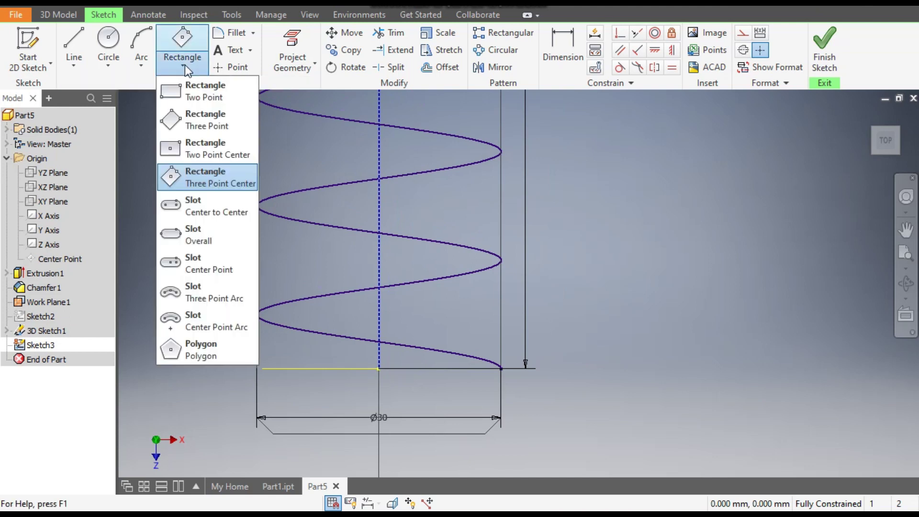
Draw a two-point rectangle beside the helix end.
left_click(197, 91)
middle_click_drag(641, 372, 630, 308)
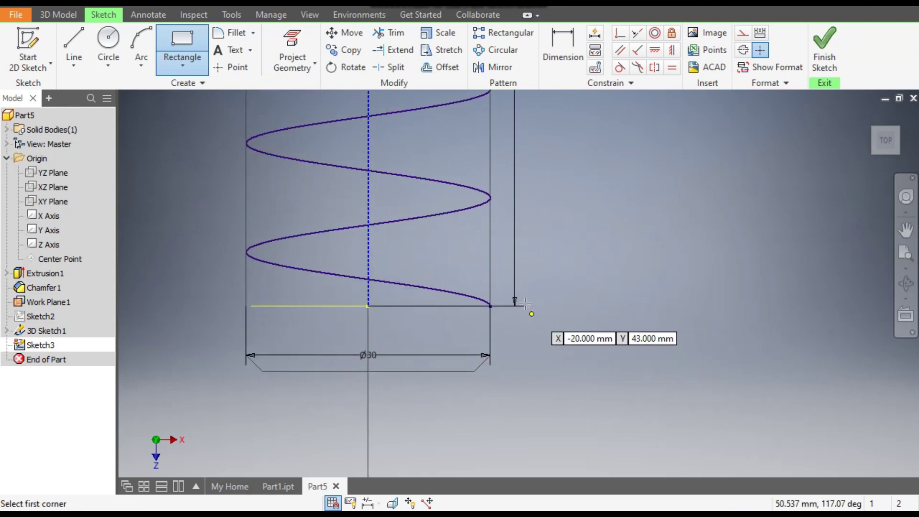
left_click(507, 282)
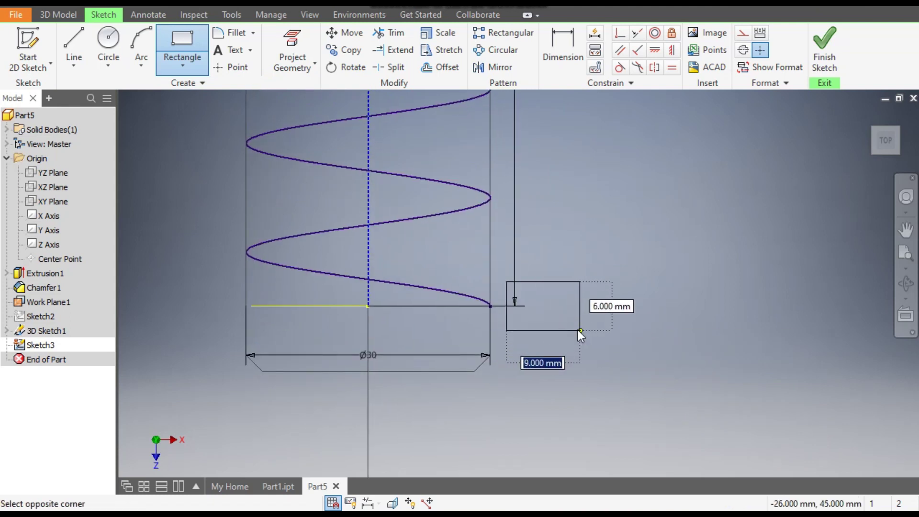
left_click(580, 330)
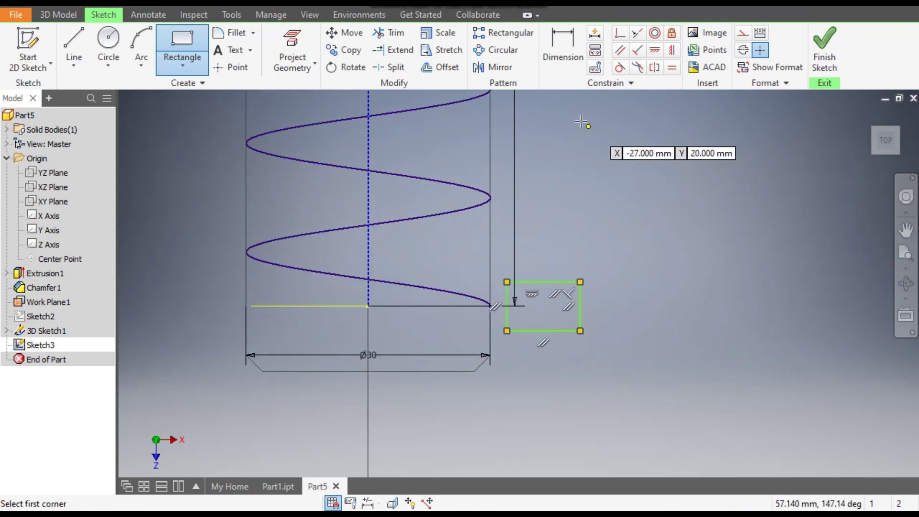
Dimension the rectangle 6 mm wide and 4 mm tall.
left_click(564, 42)
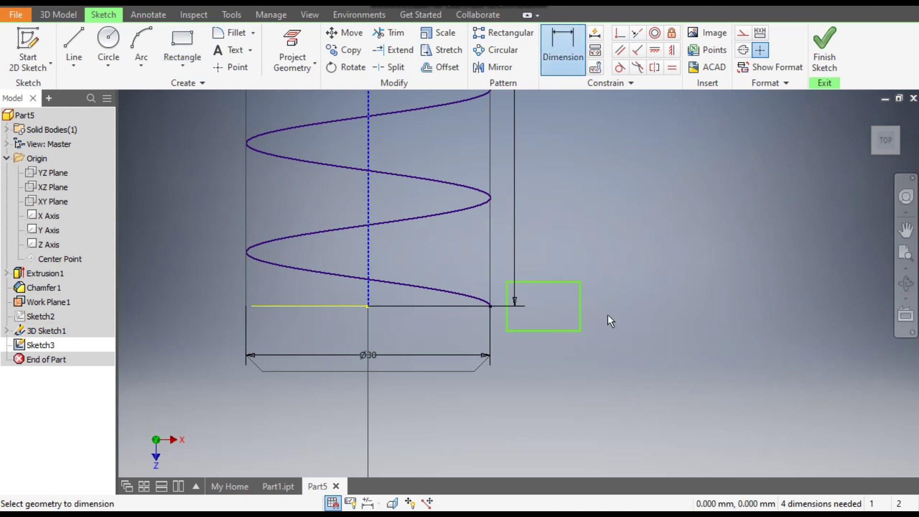
left_click(556, 330)
left_click(553, 354)
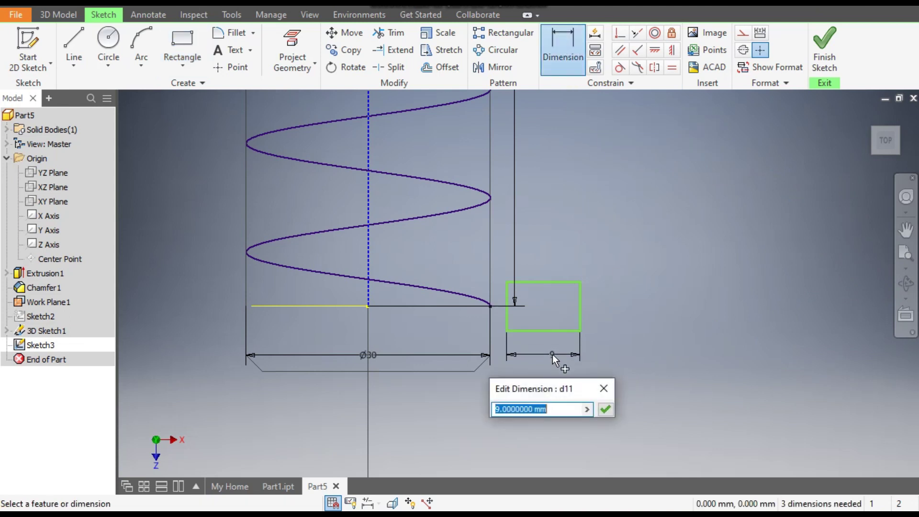
type("6")
key("Return")
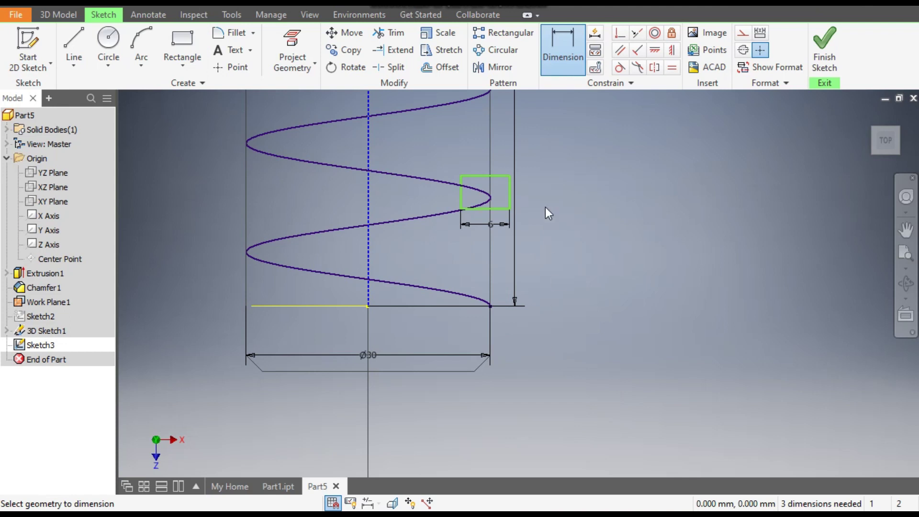
left_click(509, 190)
left_click(531, 191)
type("4")
key("Return")
Project the helix end point into Sketch3.
left_click(619, 34)
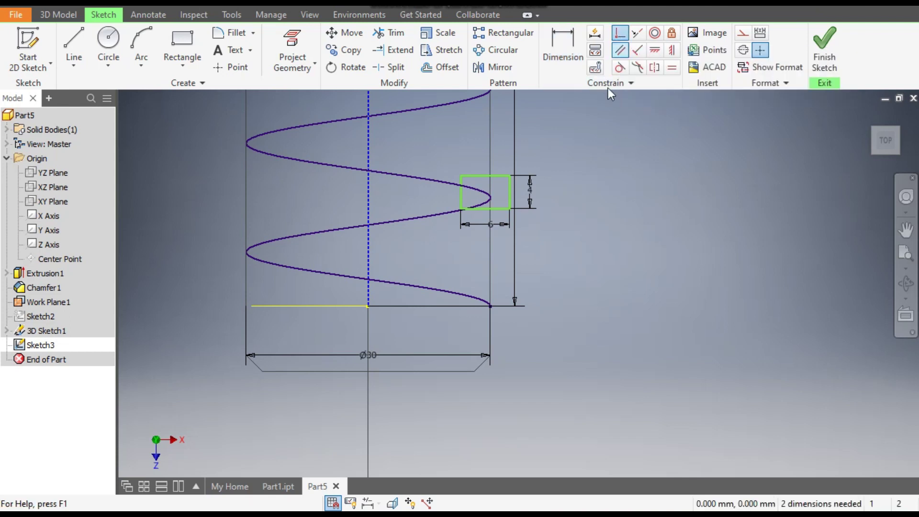
left_click(462, 194)
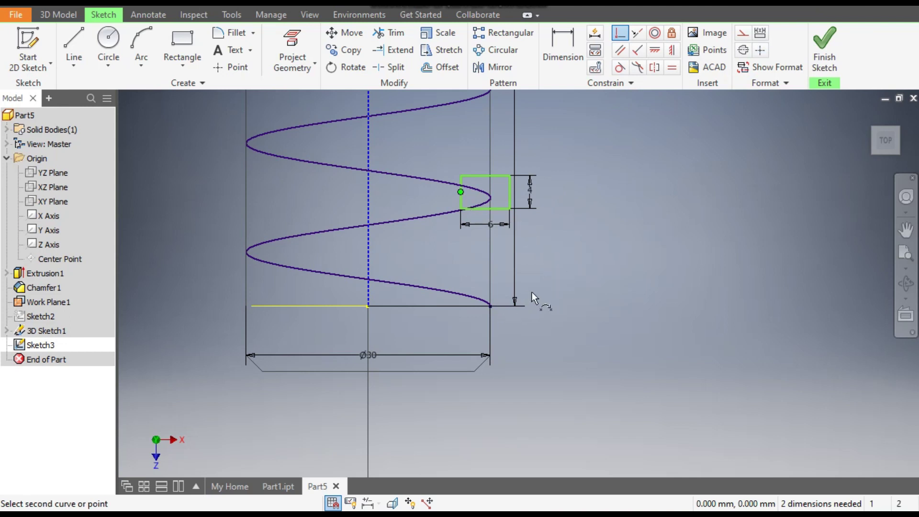
key("Escape")
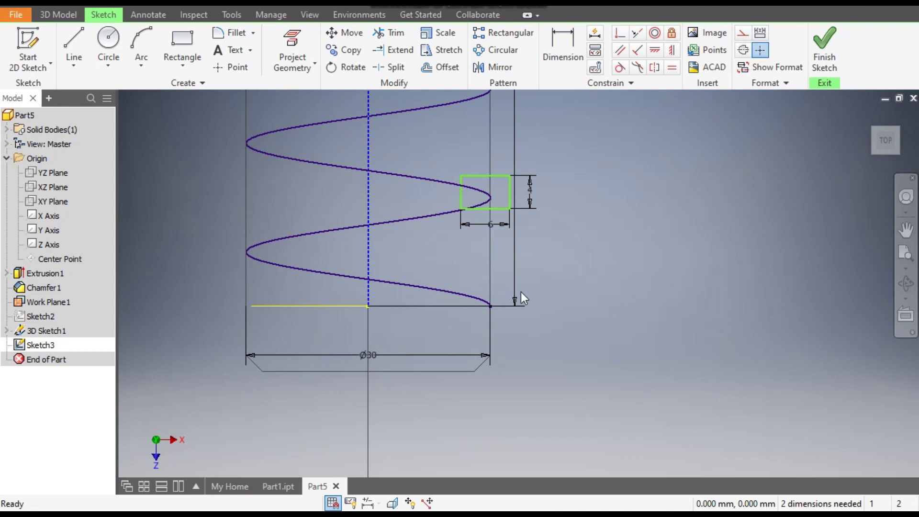
left_click(297, 46)
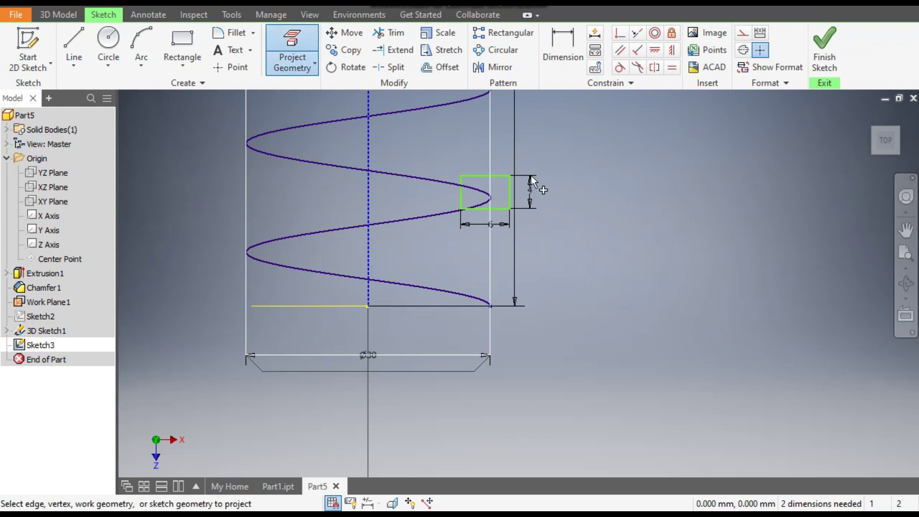
left_click(491, 307)
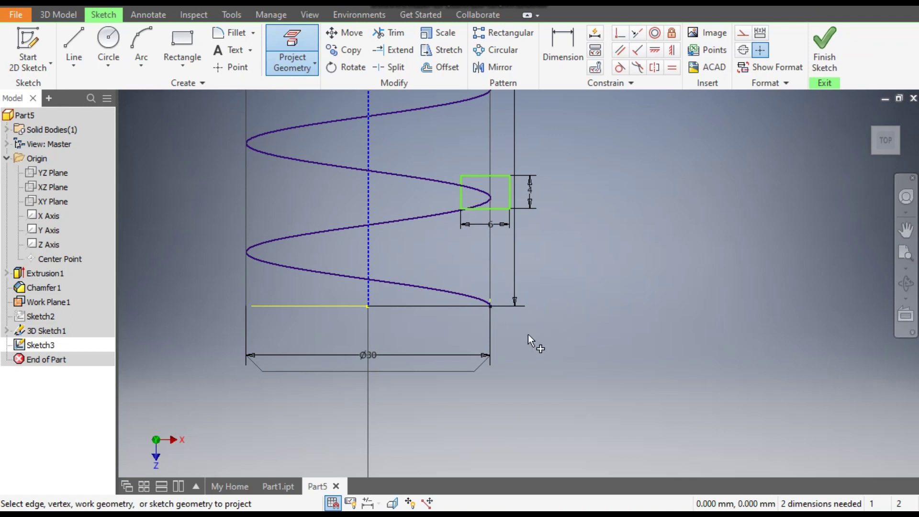
scroll(531, 340, "up", 3)
scroll(453, 264, "up", 2)
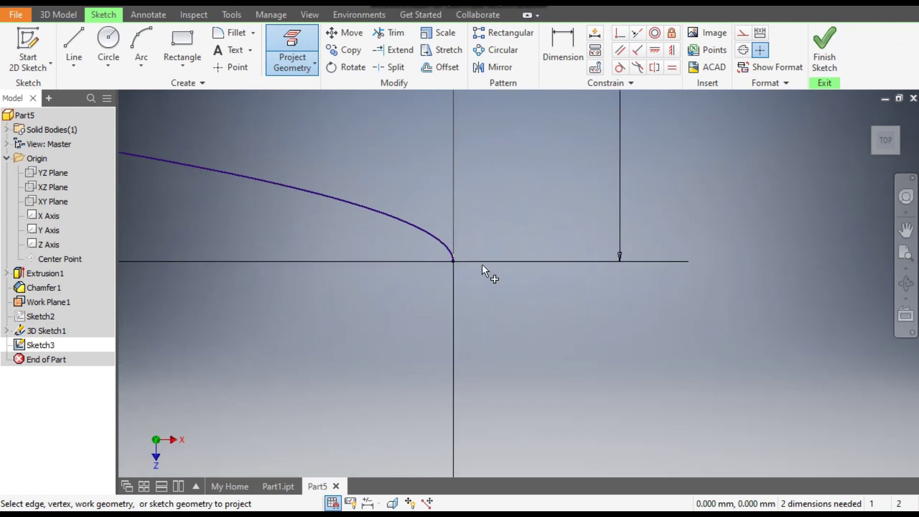
left_click(870, 152)
scroll(555, 433, "up", 5)
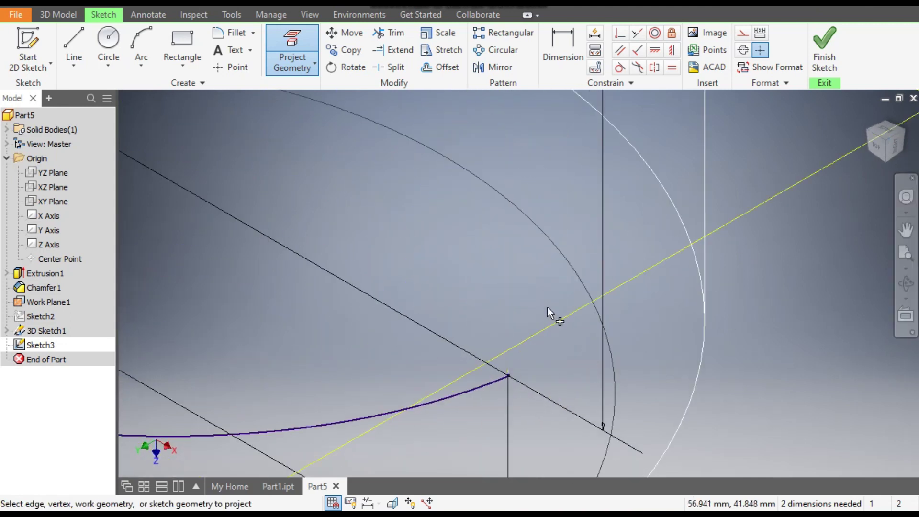
scroll(548, 308, "down", 5)
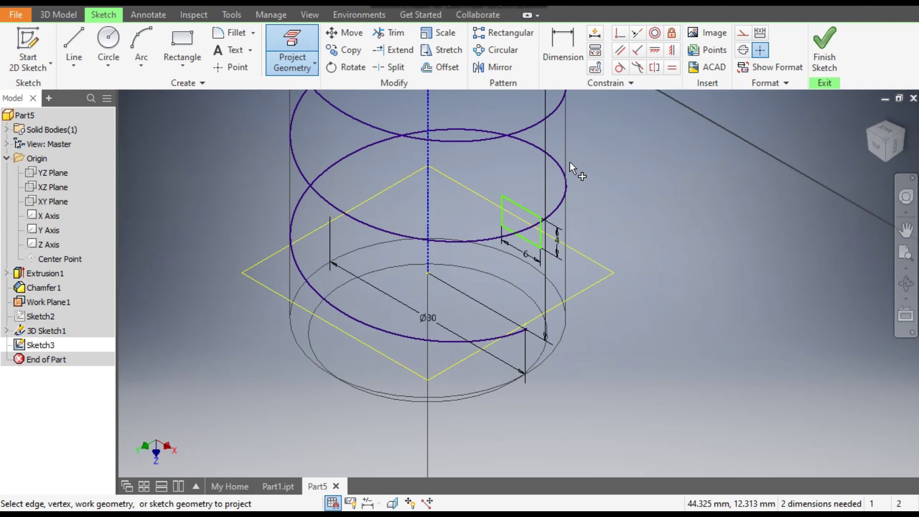
key("Escape")
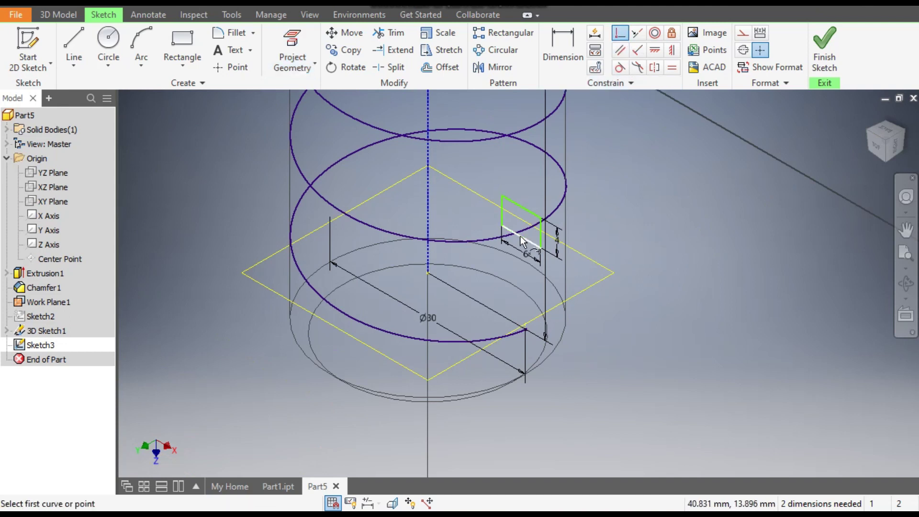
Make the rectangle corner coincident with the projected helix end, fully constraining the sketch.
left_click(502, 211)
scroll(542, 352, "up", 5)
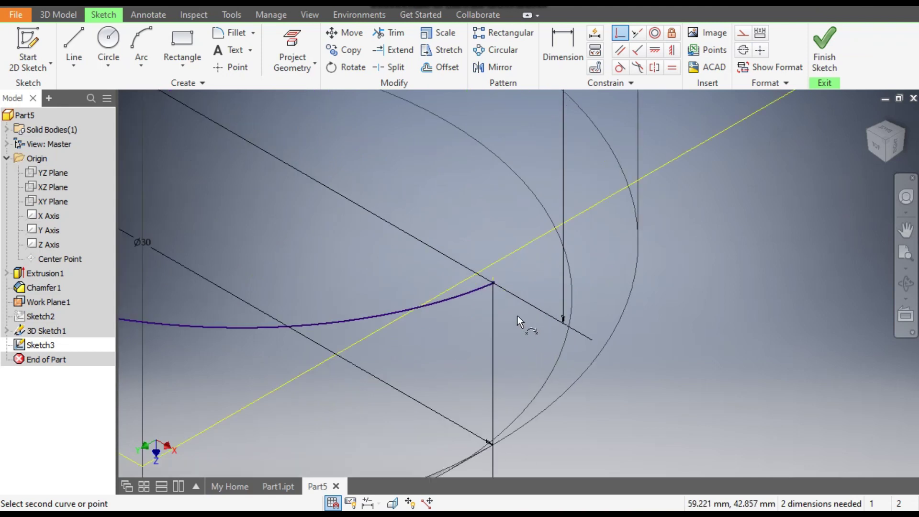
left_click(493, 283)
scroll(527, 268, "down", 5)
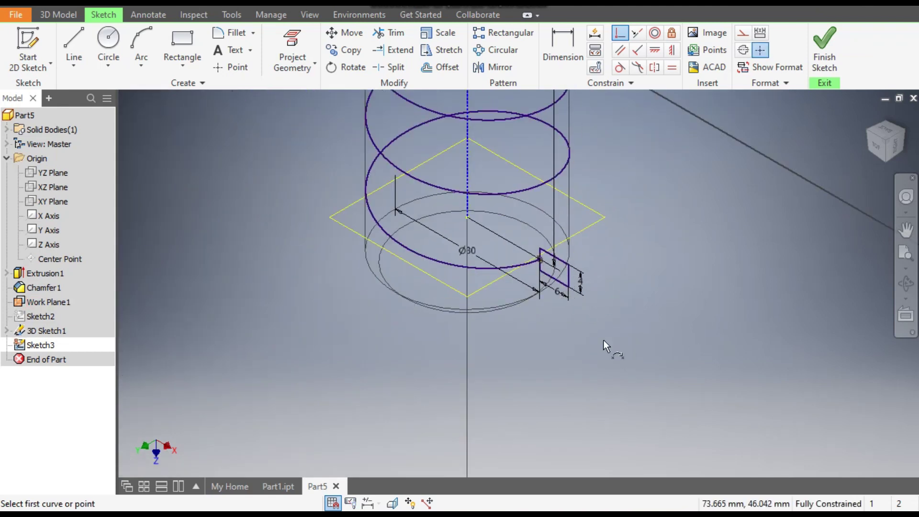
scroll(604, 342, "down", 5)
middle_click_drag(567, 384, 581, 439)
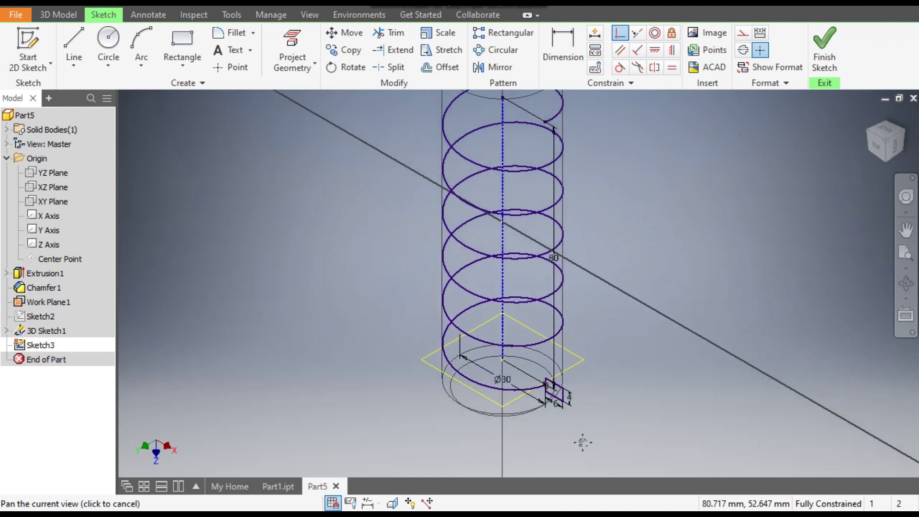
Finish Sketch3 and display the part Shaded with Edges from the home view.
left_click(824, 62)
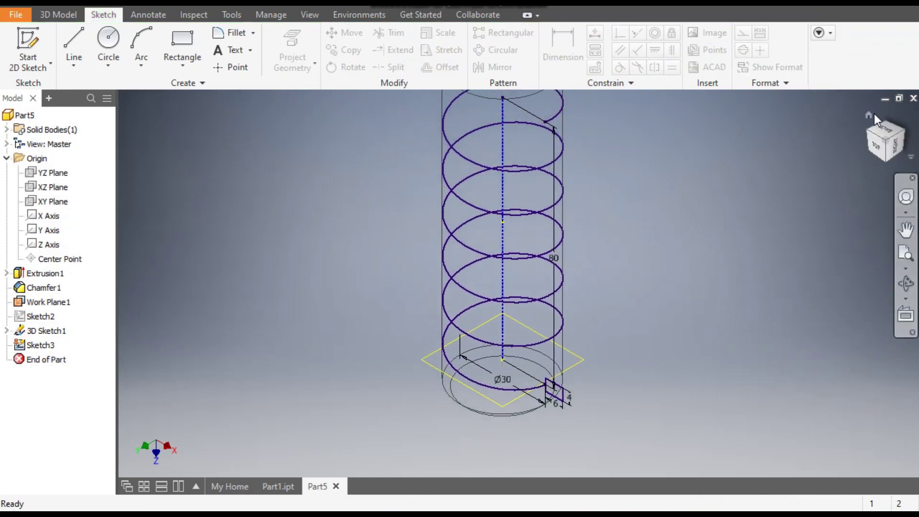
left_click(869, 114)
middle_click_drag(655, 258, 672, 264)
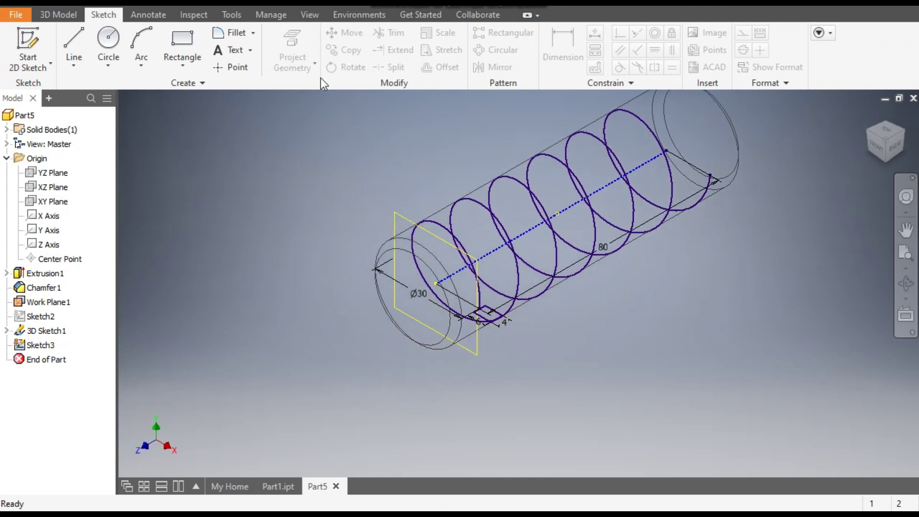
left_click(311, 15)
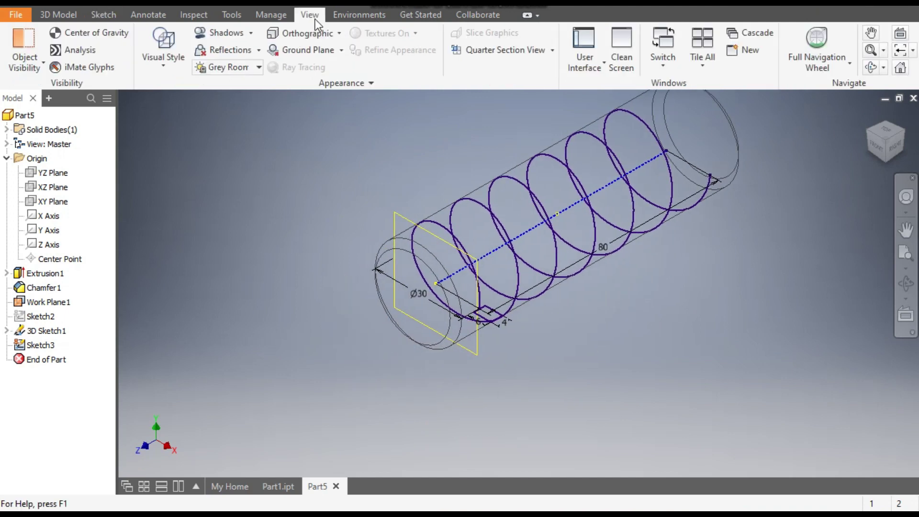
left_click(164, 71)
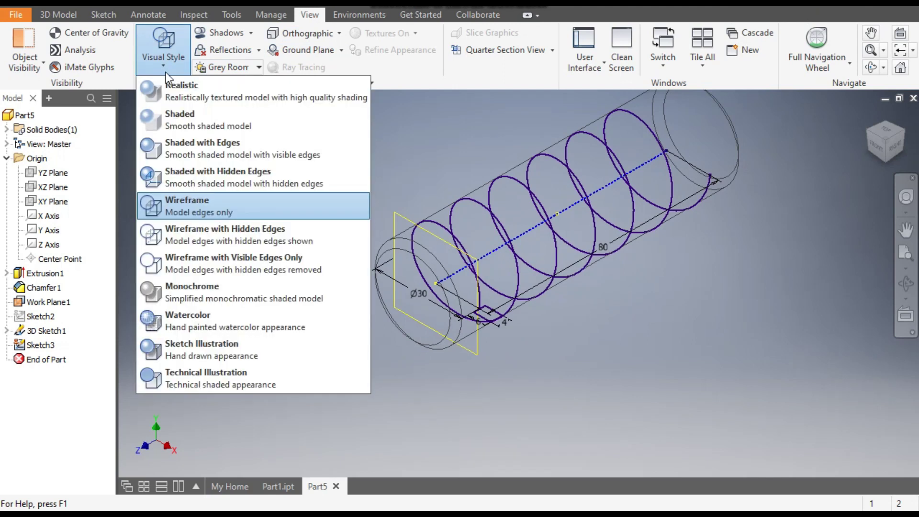
left_click(206, 151)
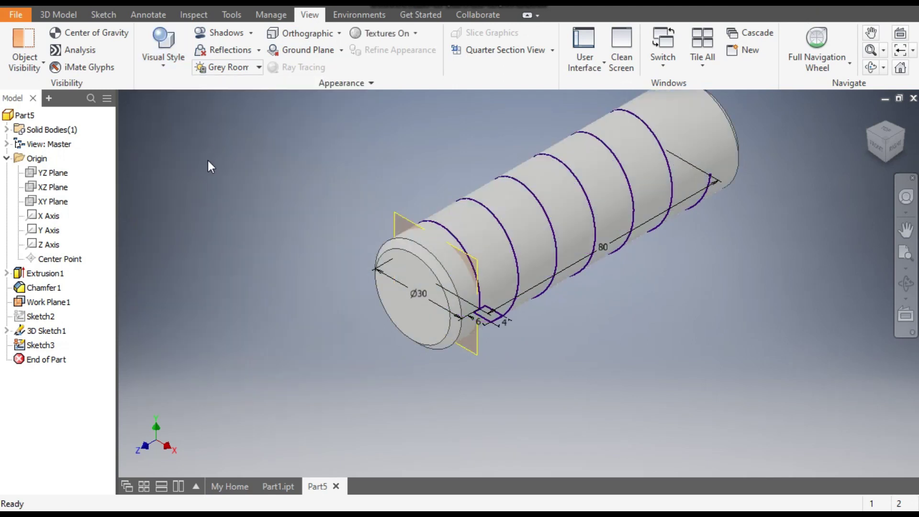
scroll(505, 315, "up", 3)
middle_click_drag(504, 315, 527, 288)
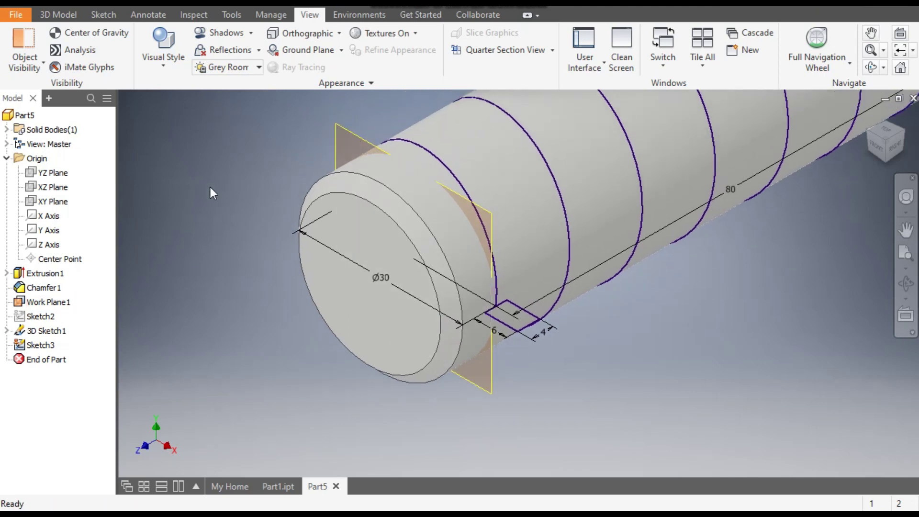
Hide Work Plane1 by turning off its visibility.
left_click(57, 304)
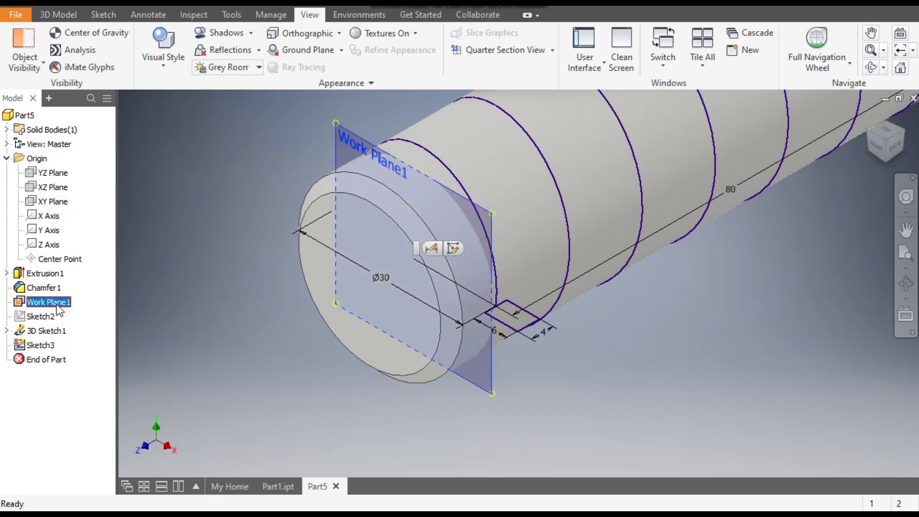
right_click(58, 310)
left_click(78, 334)
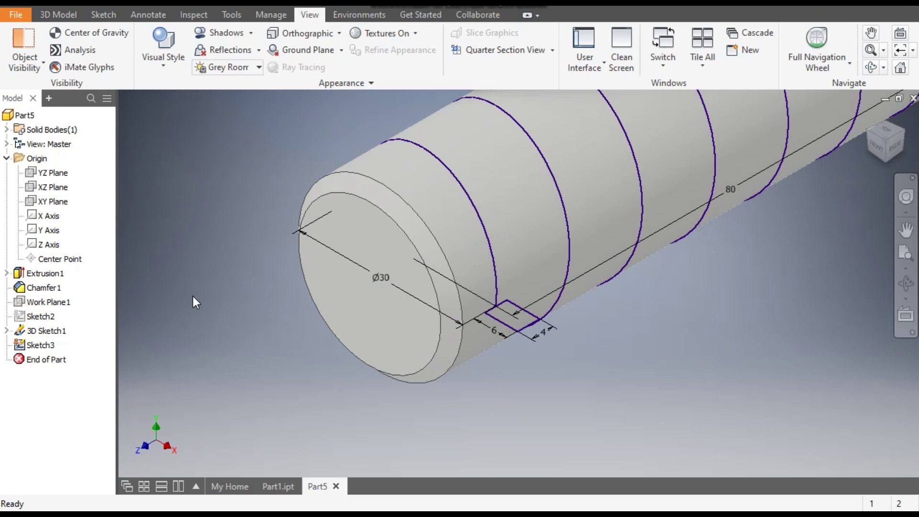
Set up a Sweep of the rectangular profile using the helix as the path.
left_click(58, 19)
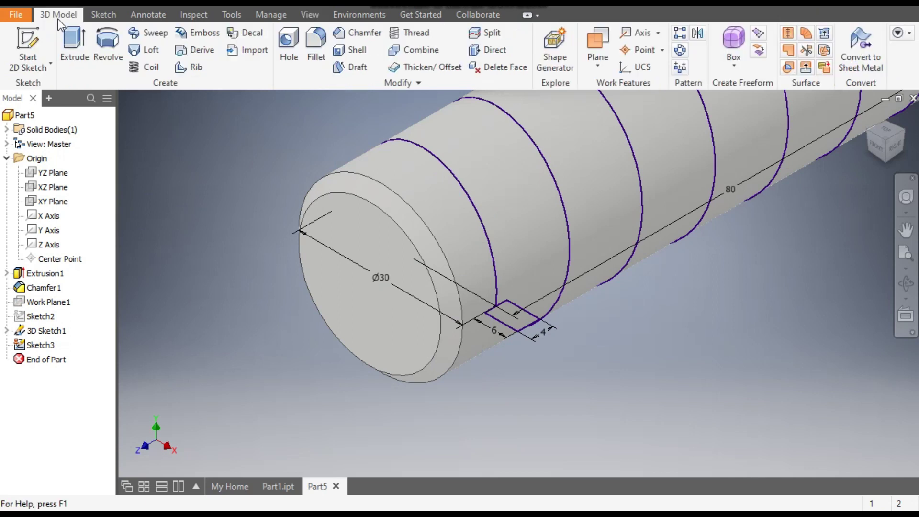
left_click(152, 31)
scroll(239, 213, "down", 2)
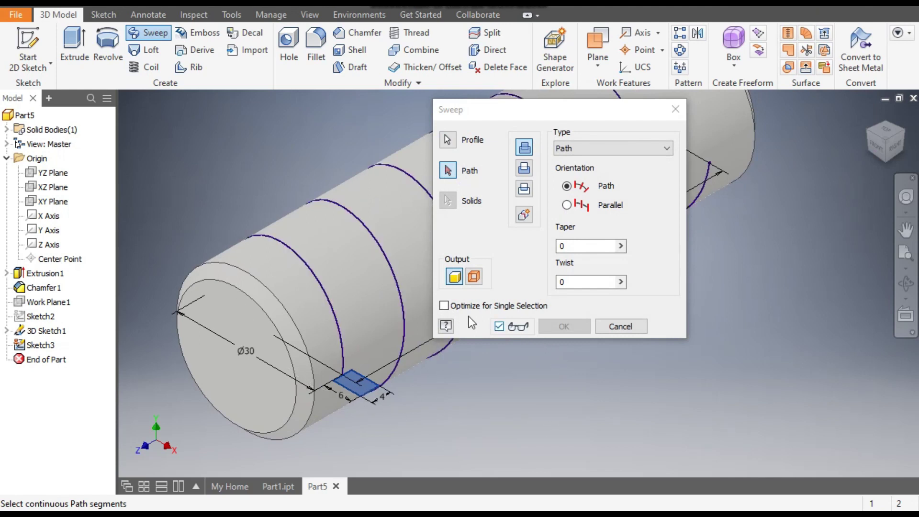
left_click(324, 303)
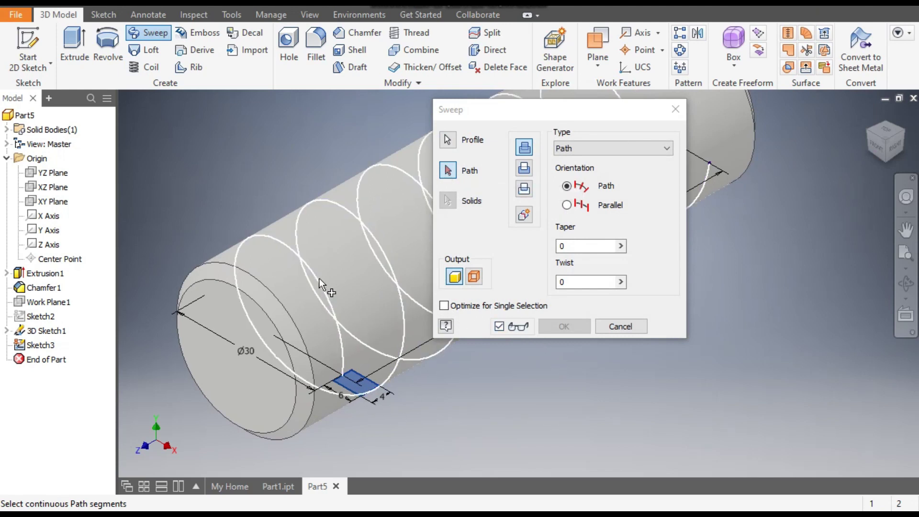
scroll(389, 255, "down", 2)
middle_click_drag(388, 255, 364, 306)
scroll(360, 285, "up", 2)
middle_click_drag(282, 400, 287, 383)
scroll(542, 428, "down", 3)
middle_click_drag(542, 428, 429, 311)
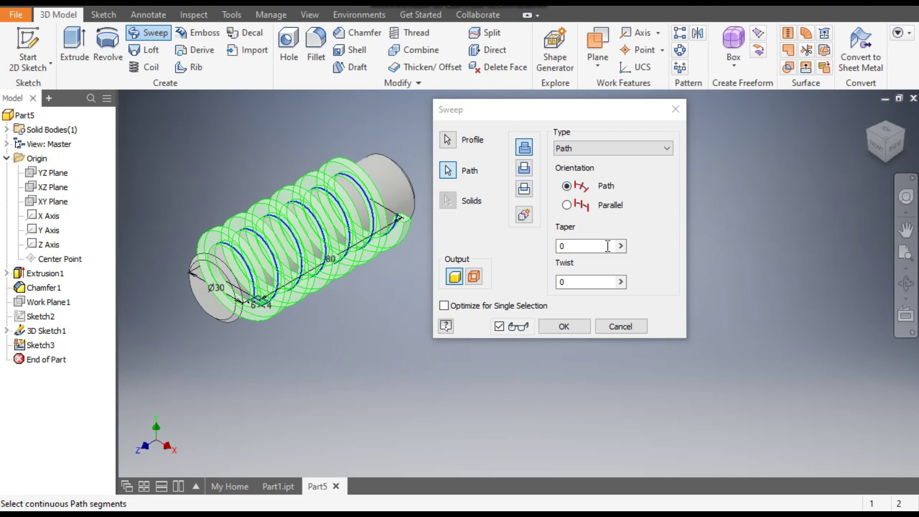
Confirm Sweep1 to form the square thread and frame the threaded shaft.
left_click(573, 329)
middle_click_drag(274, 302, 469, 346)
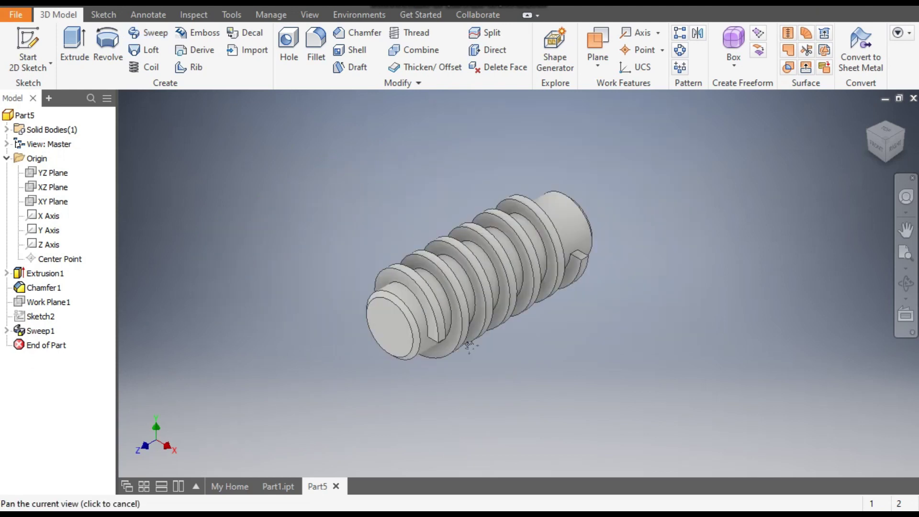
scroll(455, 306, "up", 3)
middle_click_drag(456, 306, 421, 335)
scroll(406, 363, "up", 3)
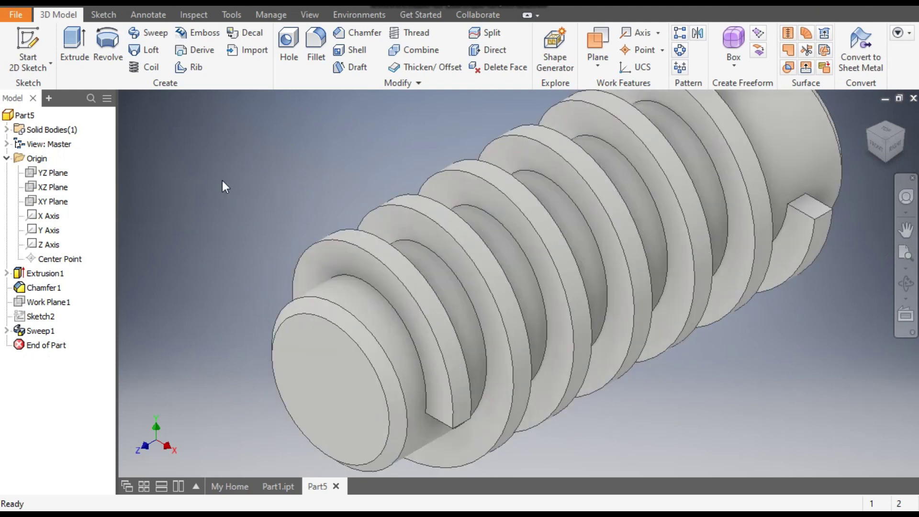
Create Fillet1, rounding two helical thread edges with a 2 mm radius.
left_click(315, 50)
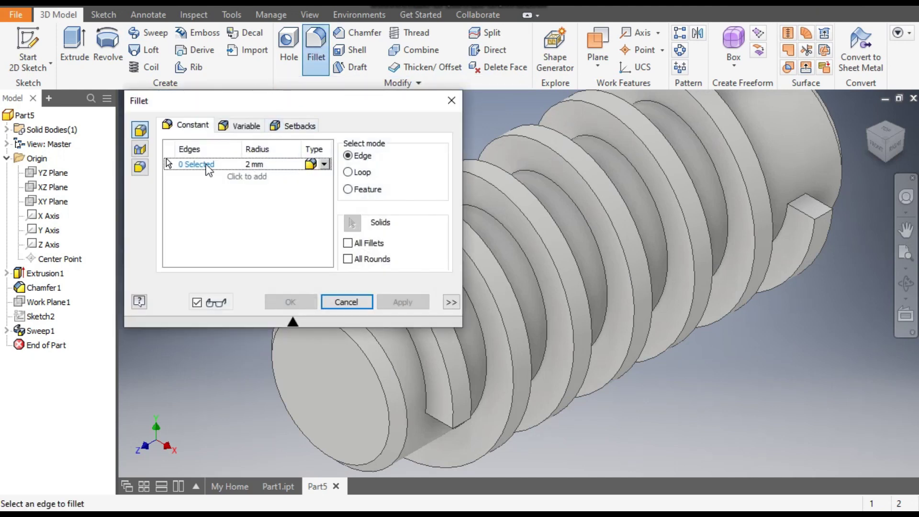
middle_click_drag(643, 312, 588, 262)
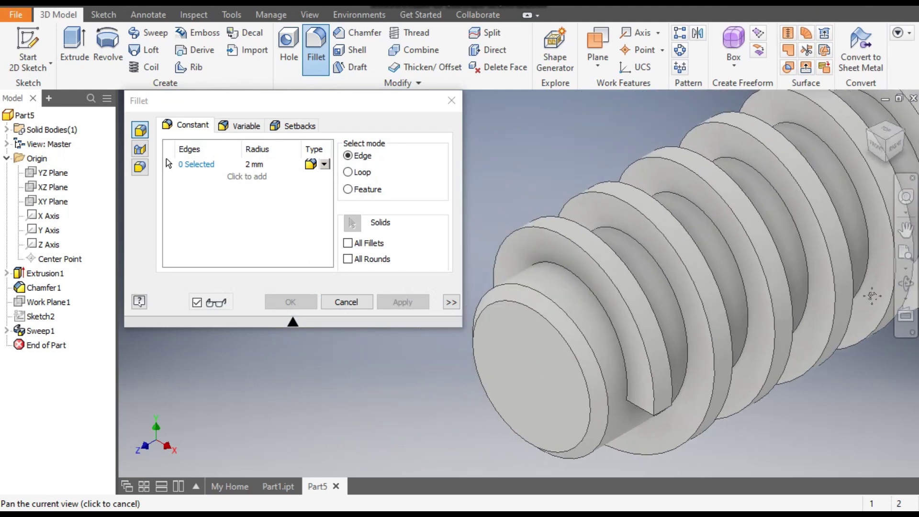
scroll(588, 261, "down", 2)
left_click(589, 262)
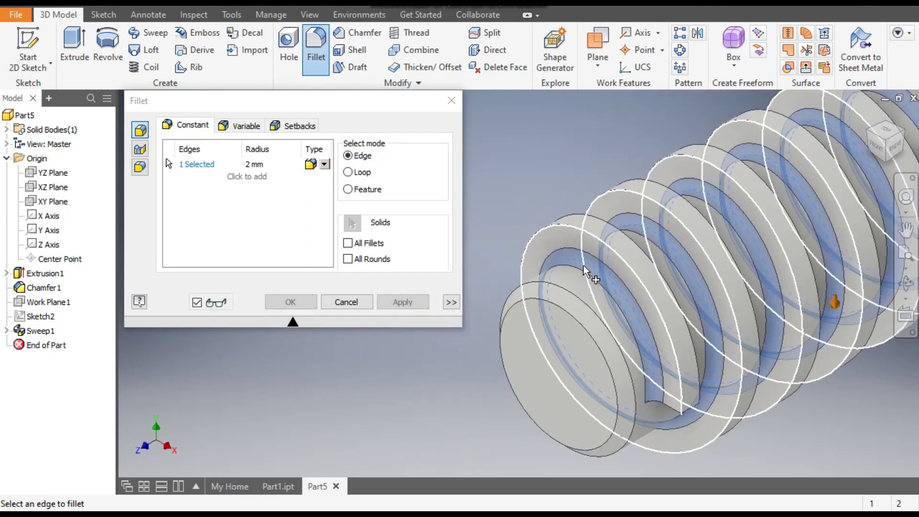
left_click(899, 136)
scroll(622, 239, "up", 3)
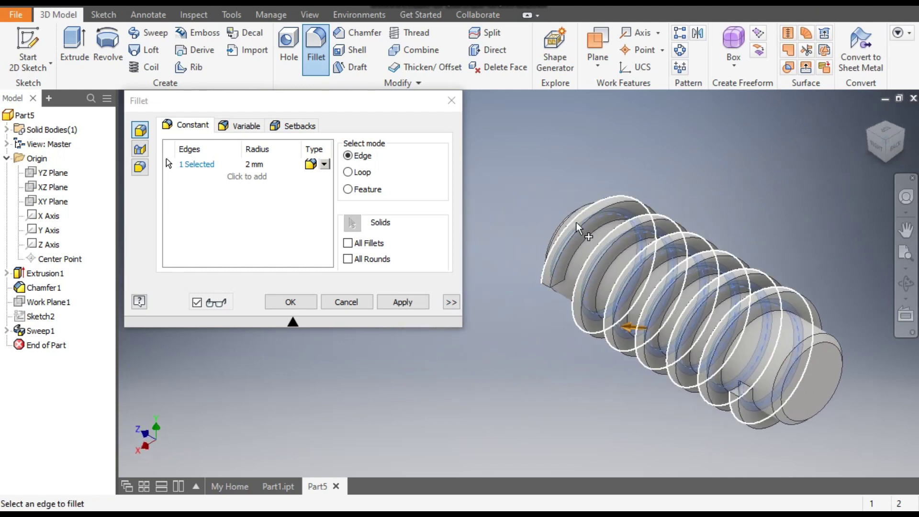
left_click(636, 229)
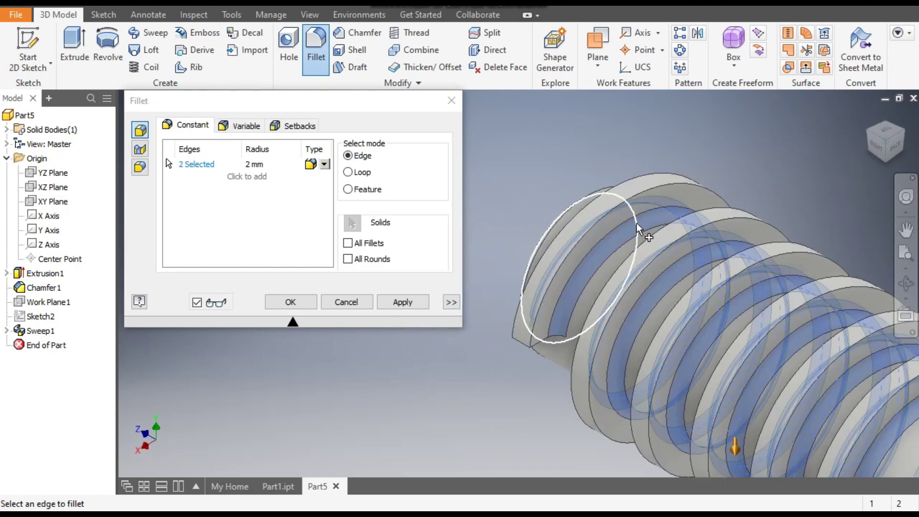
left_click(869, 141)
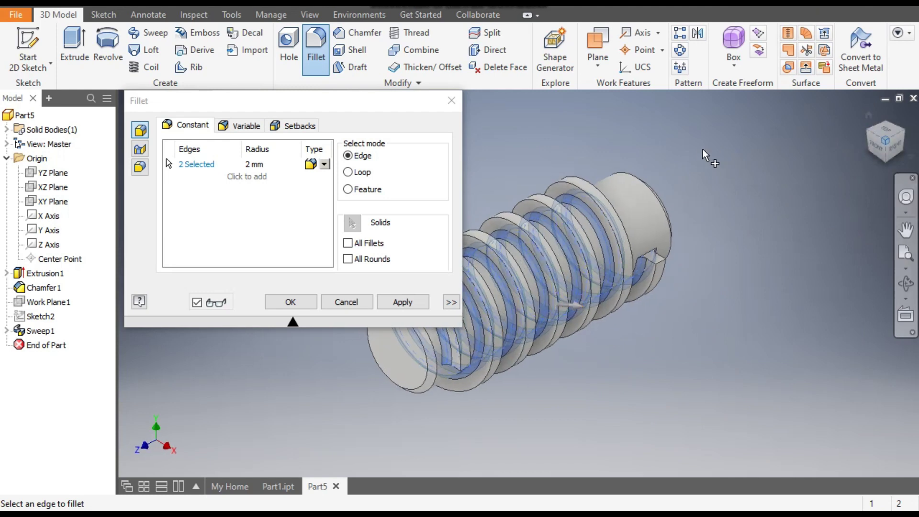
left_click(298, 301)
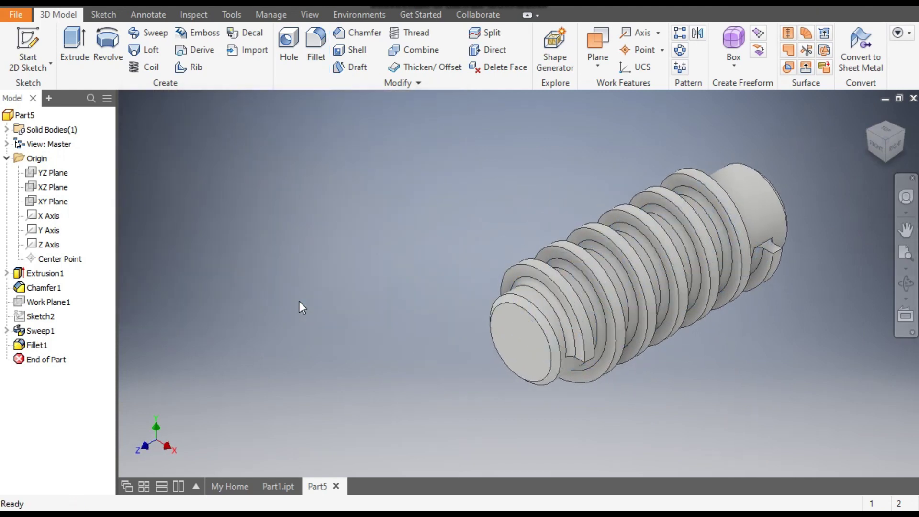
scroll(335, 292, "up", 2)
middle_click_drag(386, 282, 190, 293)
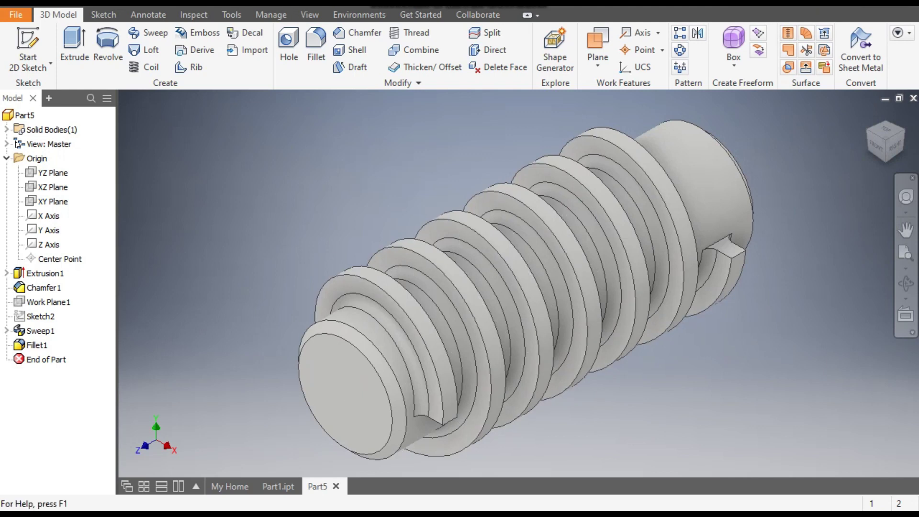
Apply the Honed - Dark Gray appearance to the worm shaft and return to the home view.
left_click(397, 3)
scroll(364, 45, "down", 6)
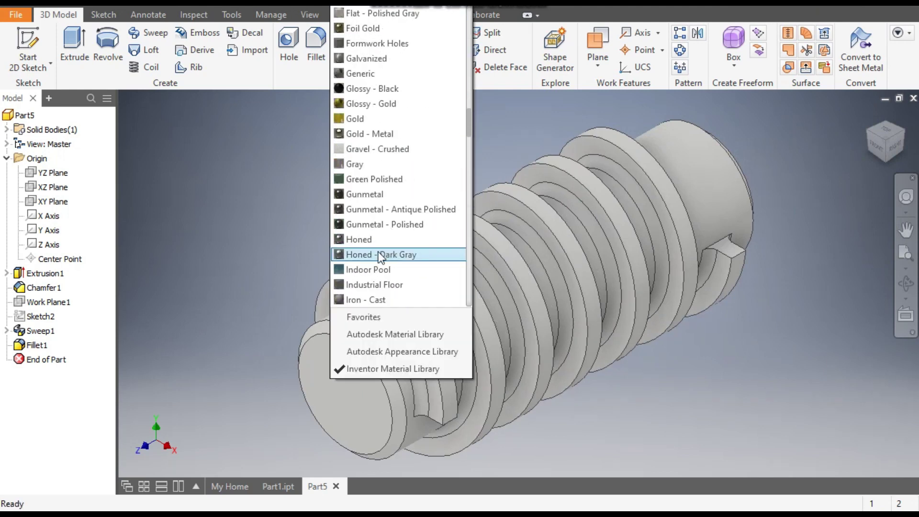
left_click(375, 242)
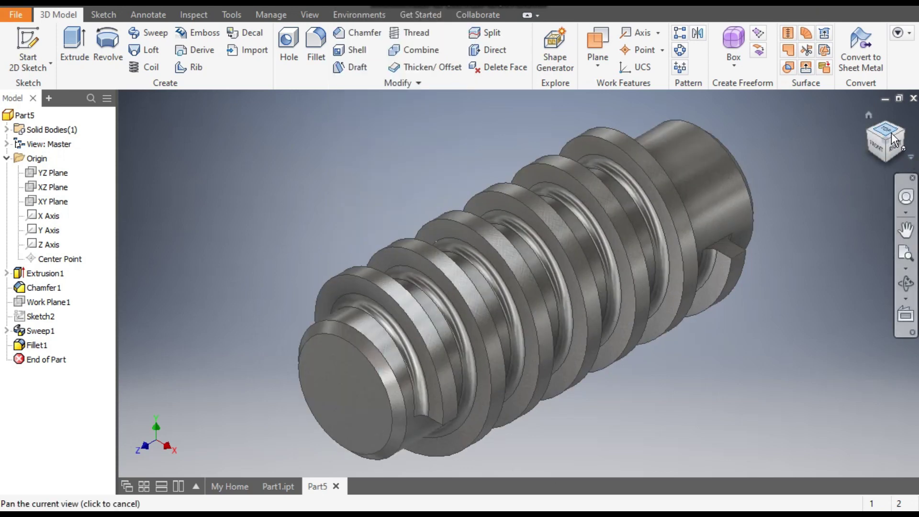
left_click(869, 117)
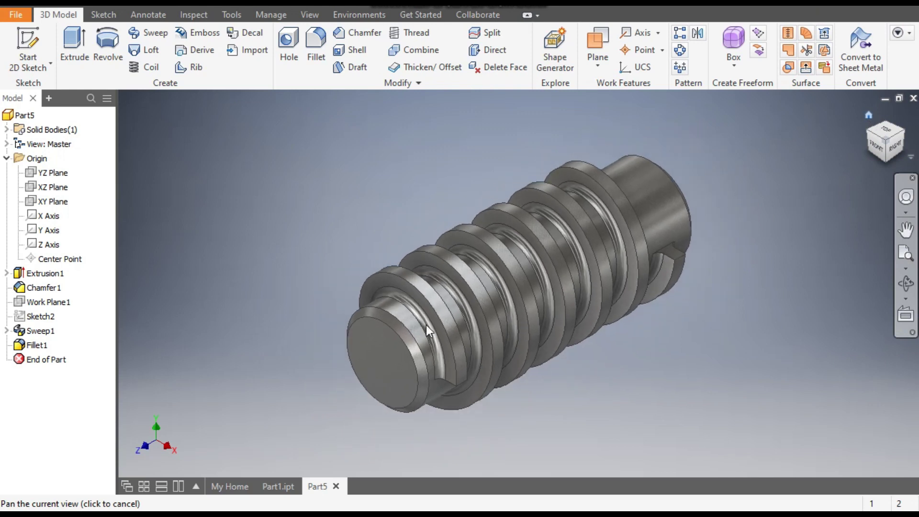